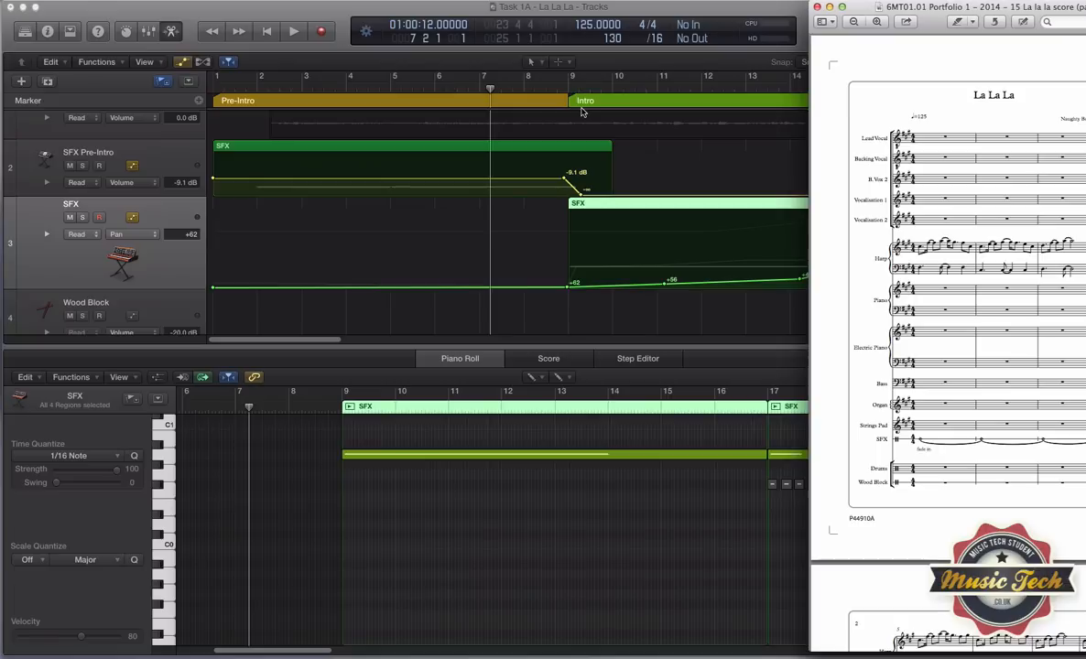
Select the SFX Pre-Intro track and show its channel strip in the inspector
click(166, 160)
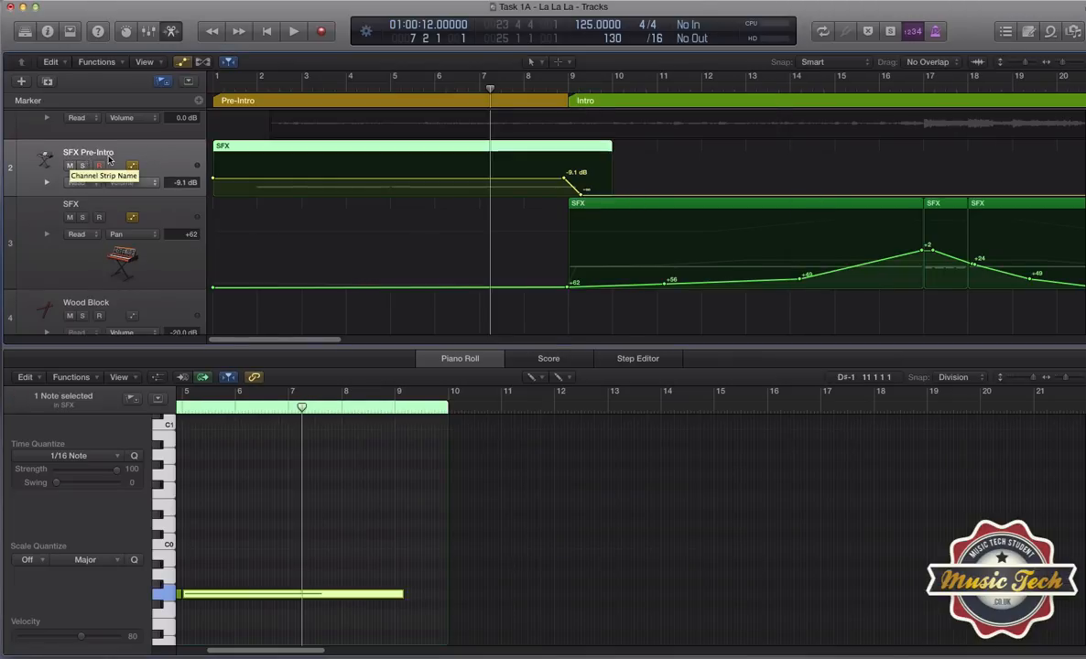
click(81, 211)
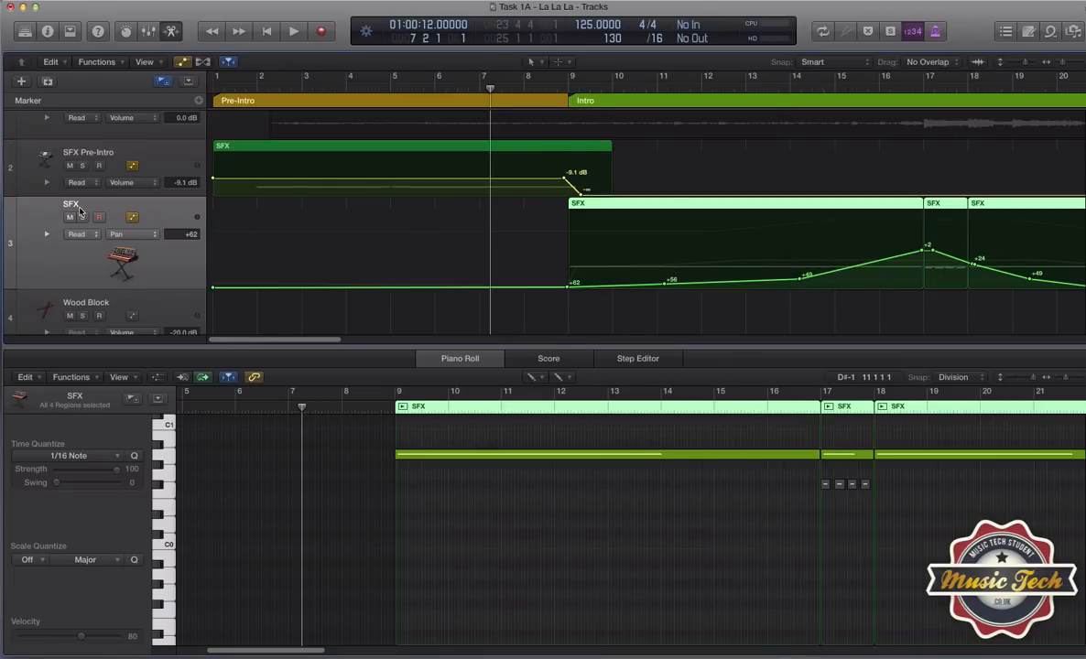
click(166, 154)
key(i)
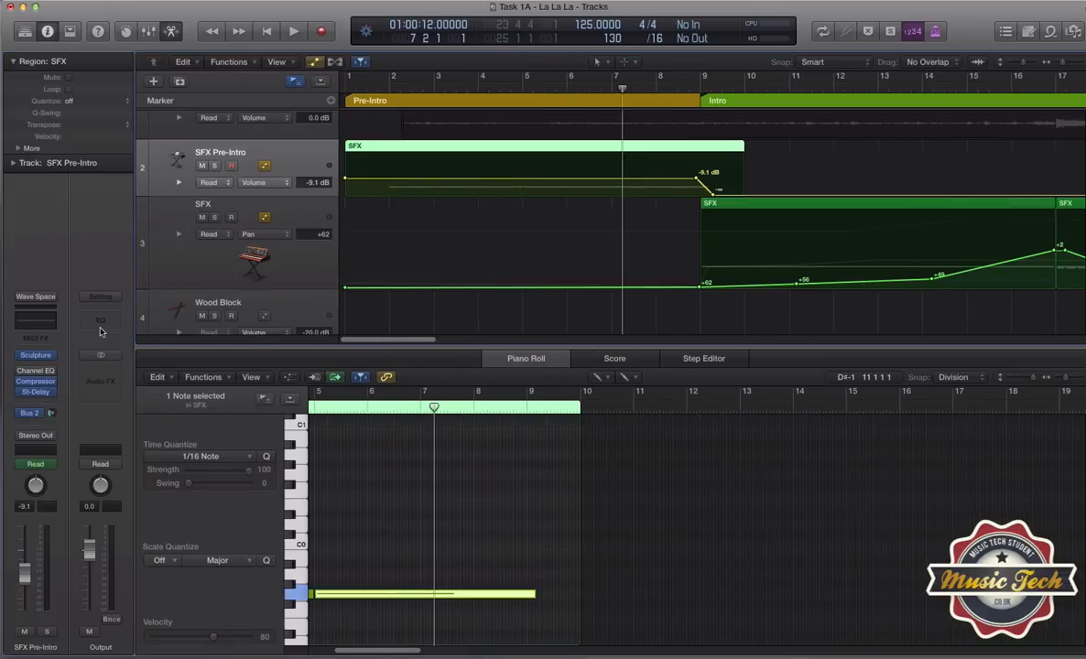
Open the SFX Pre-Intro track's Sculpture instrument, examine its Mountain Flute settings, and close it
click(38, 358)
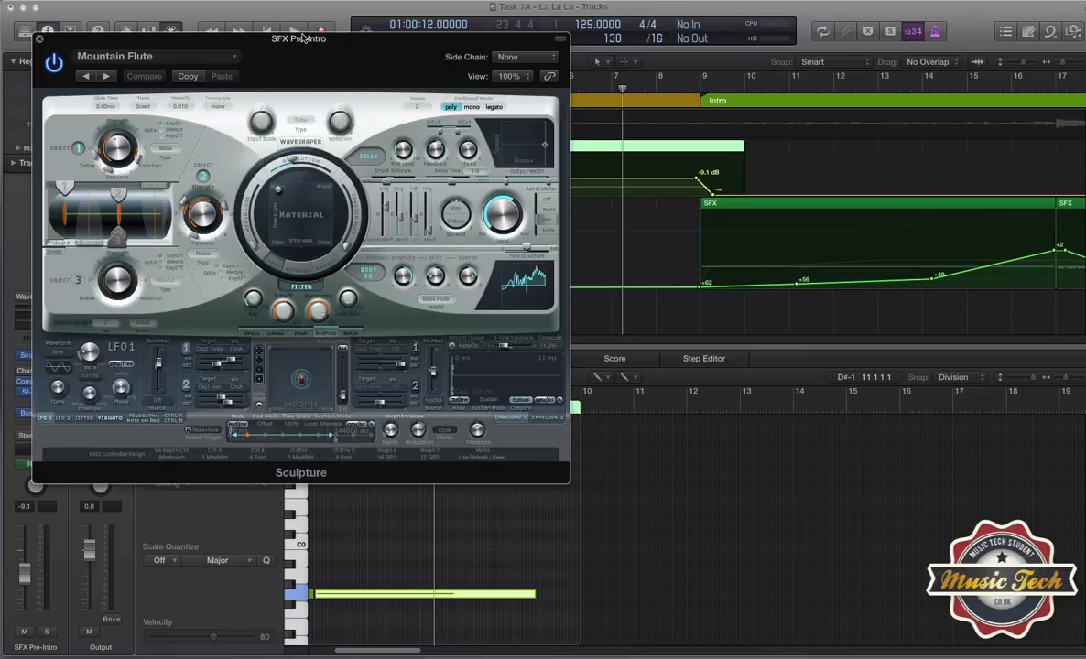
drag(302, 39, 328, 44)
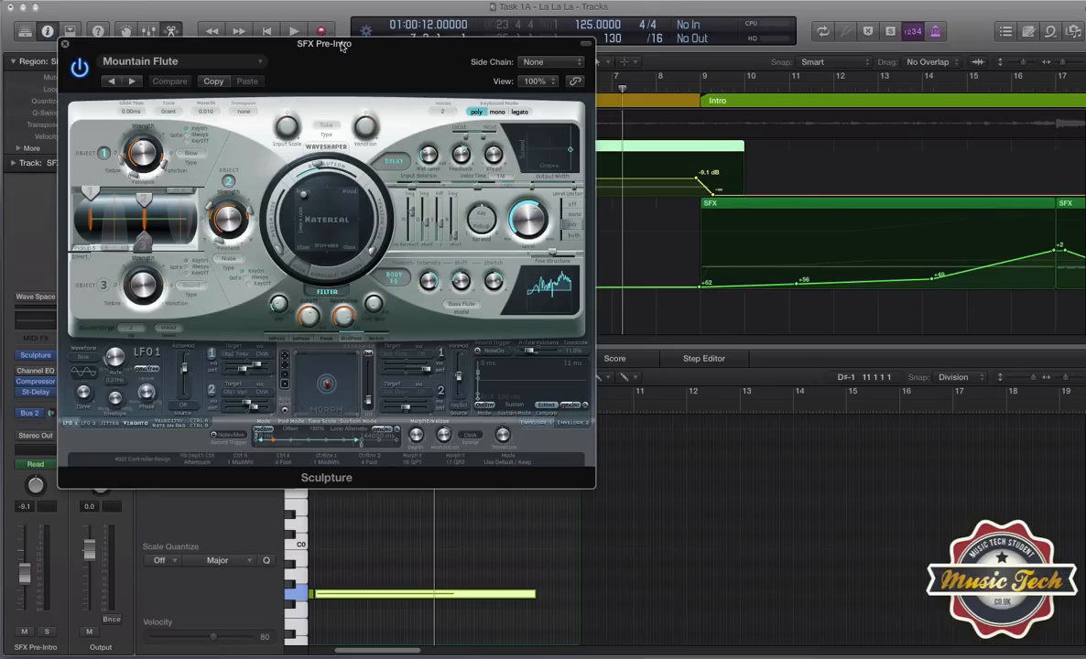
mouse_move(340, 45)
mouse_down()
mouse_move(458, 203)
mouse_move(558, 264)
mouse_move(710, 236)
mouse_move(866, 236)
mouse_move(709, 138)
mouse_up()
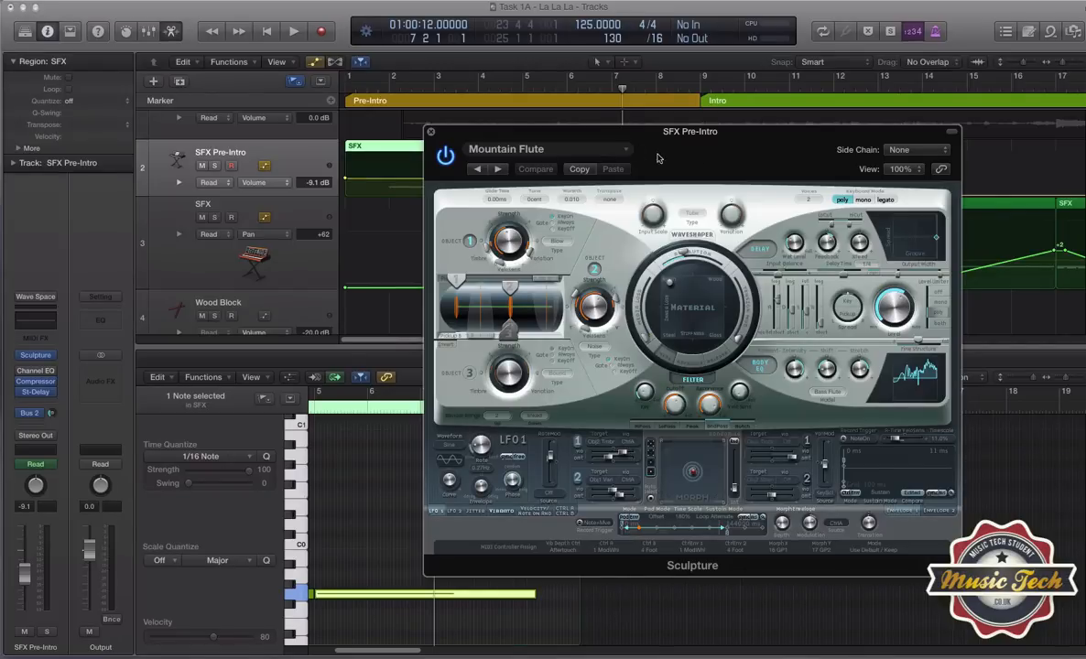
click(432, 132)
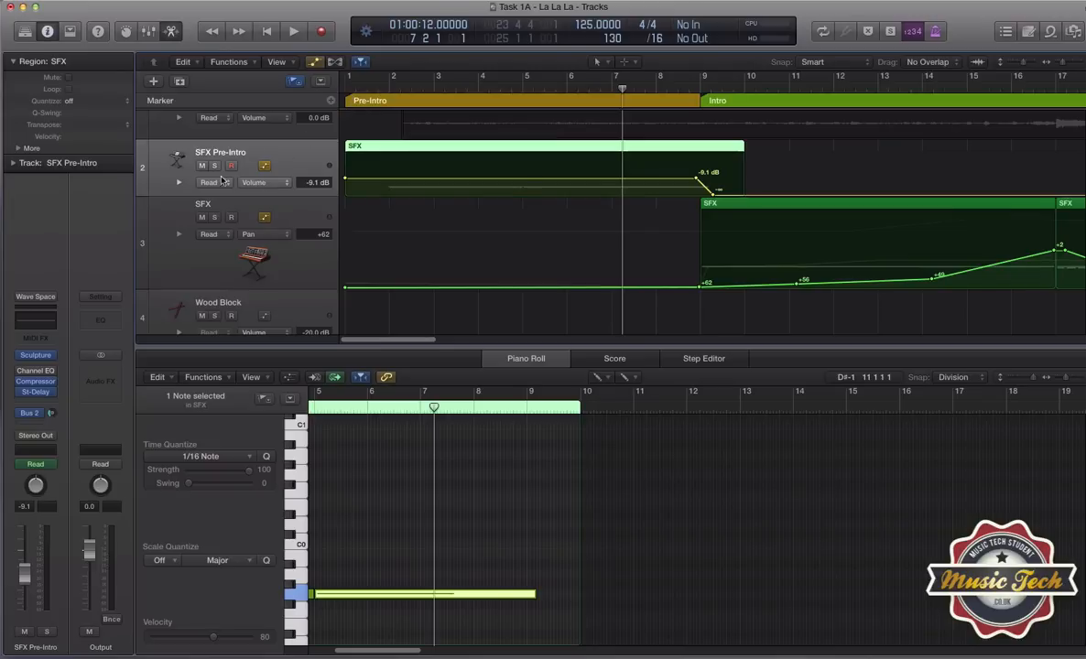
Solo the La La La Song track and play the original recording from bar 2
scroll(207, 169, up, 2)
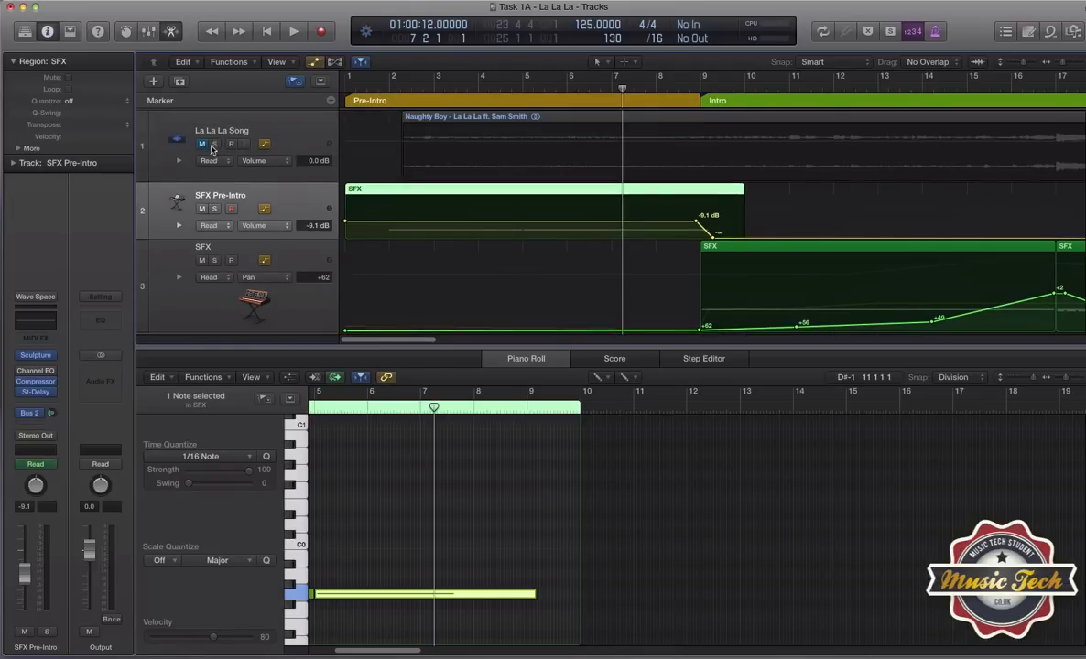
click(215, 146)
click(394, 90)
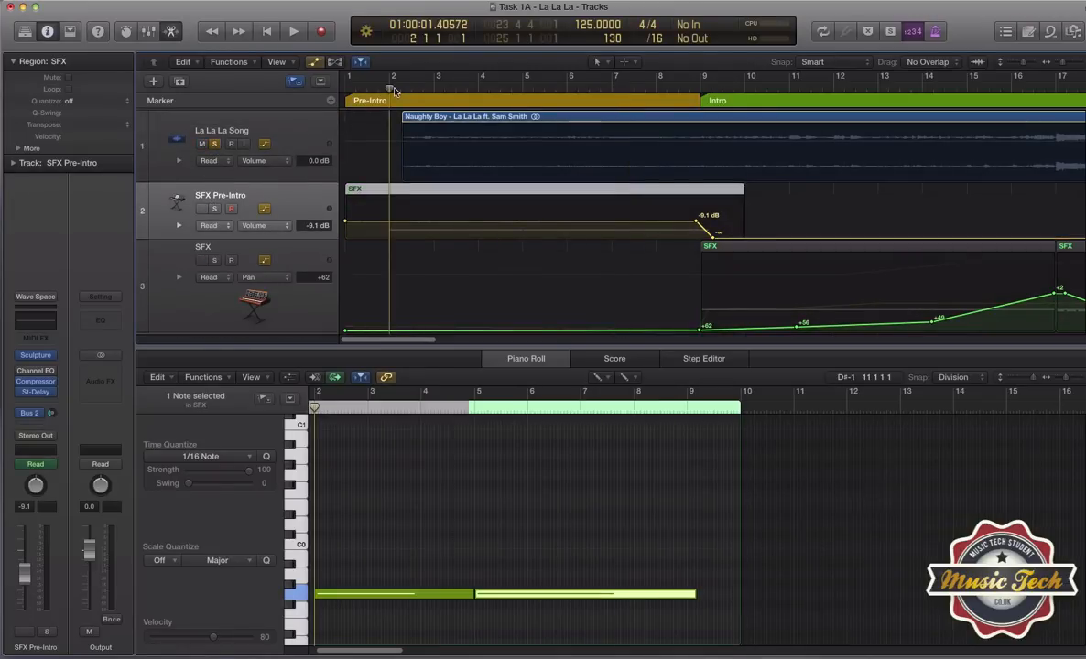
key(space)
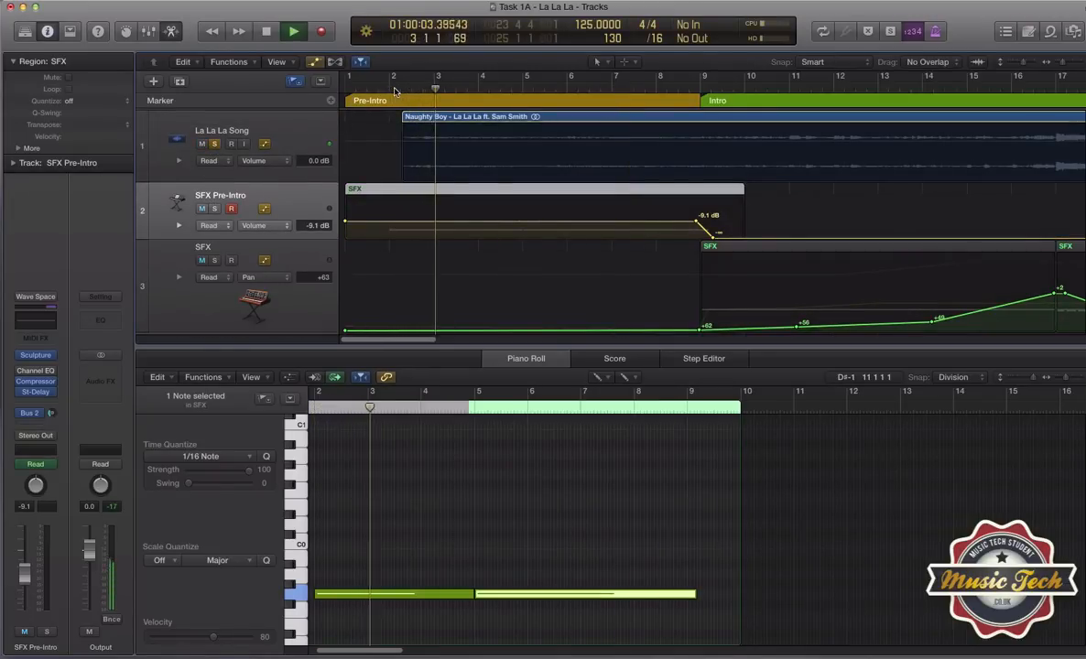
Mute the La La La Song track and play the recreated SFX Pre-Intro part from just before bar 2
click(203, 144)
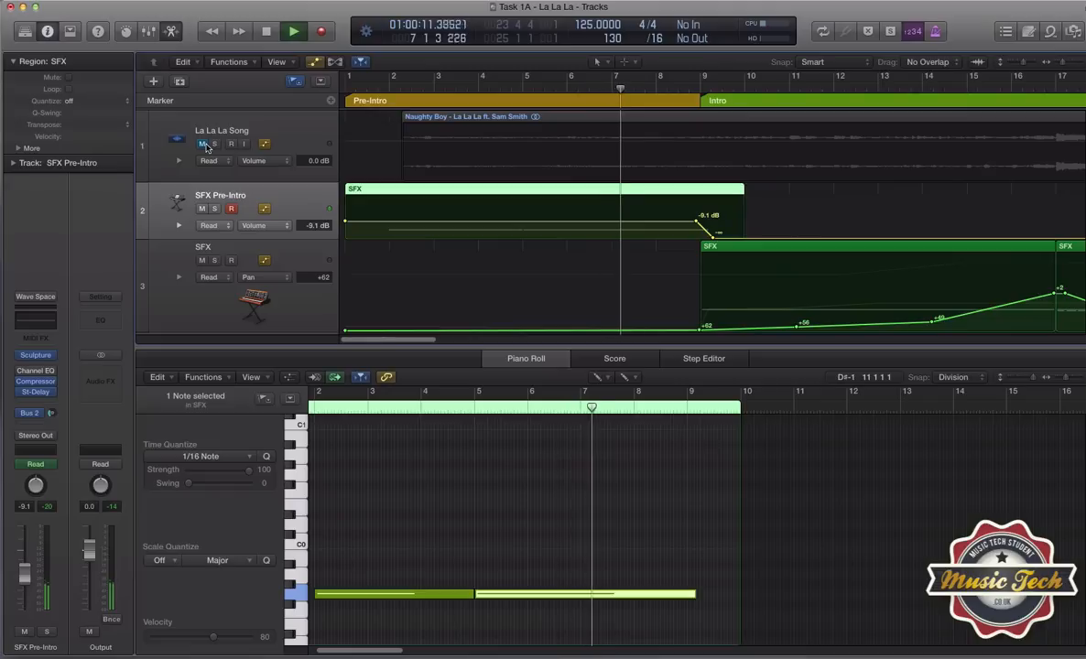
key(space)
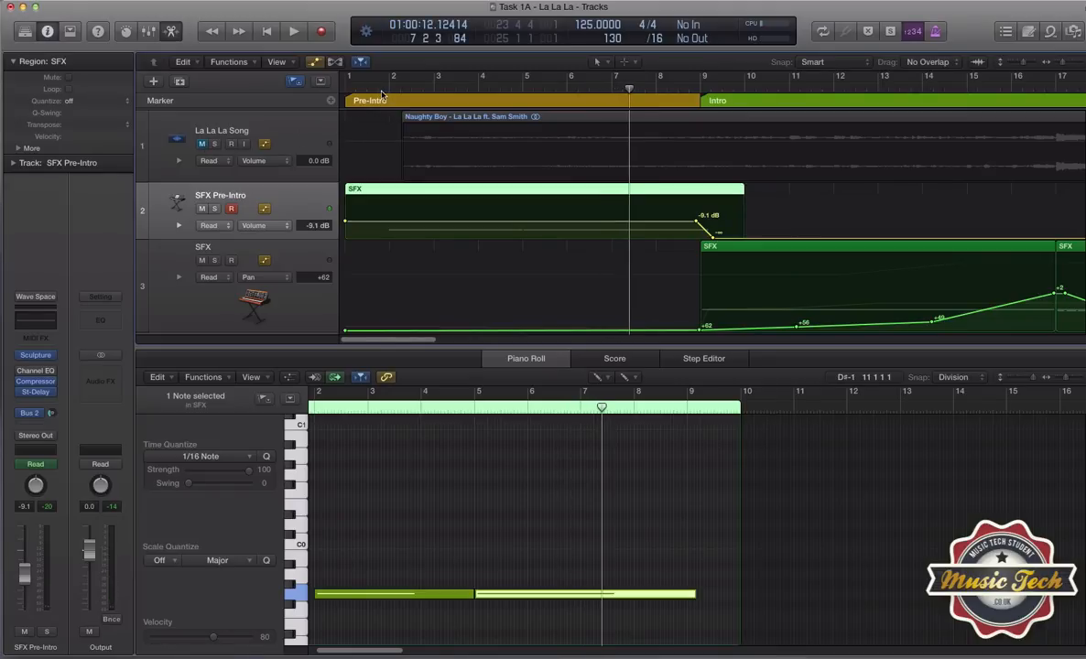
click(383, 94)
key(space)
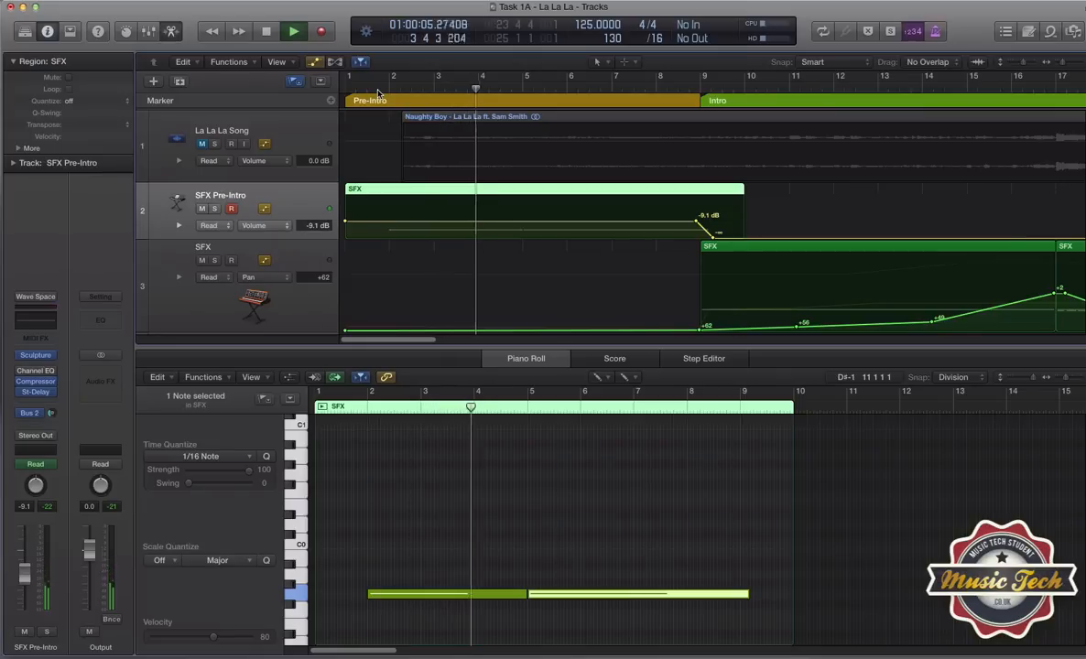
key(space)
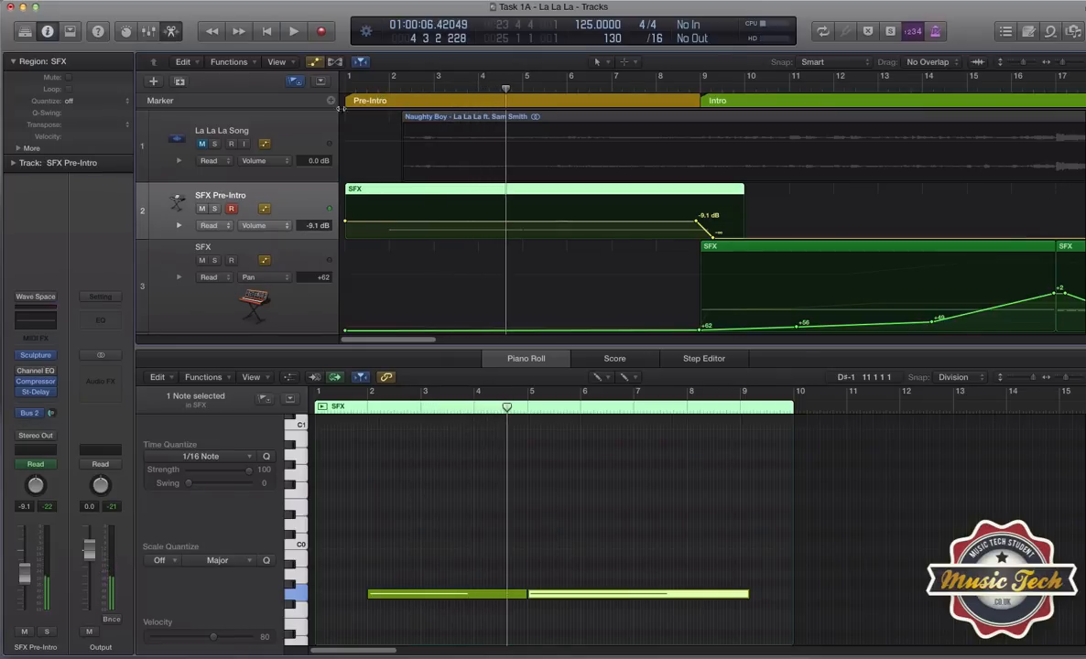
Solo the La La La Song track and listen to the original pre-intro from just before bar 2
click(215, 144)
click(378, 90)
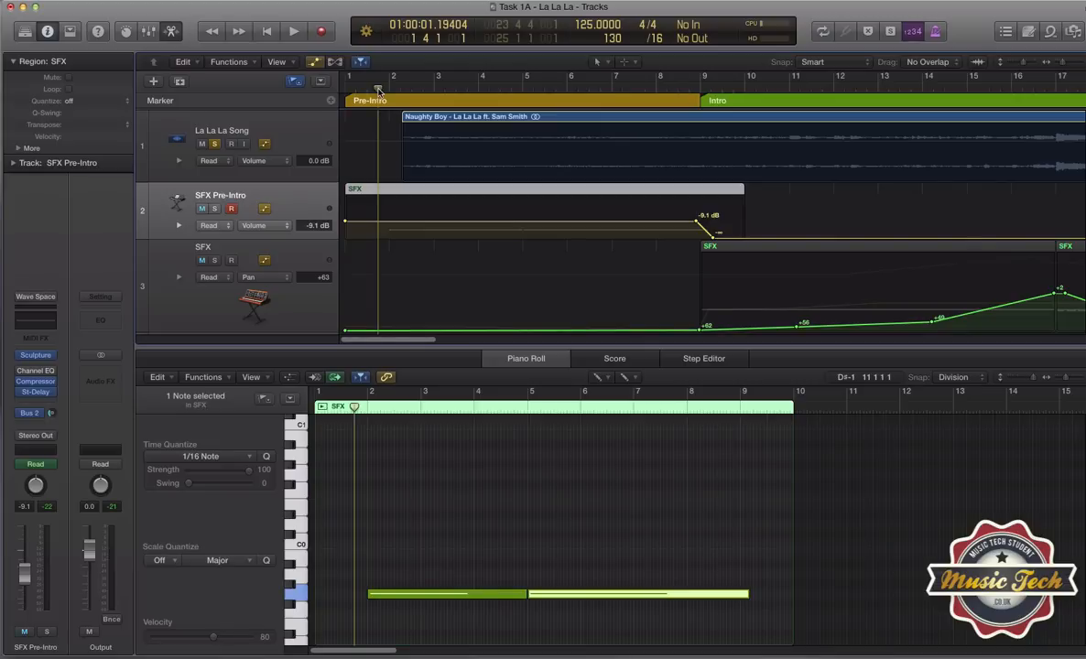
key(space)
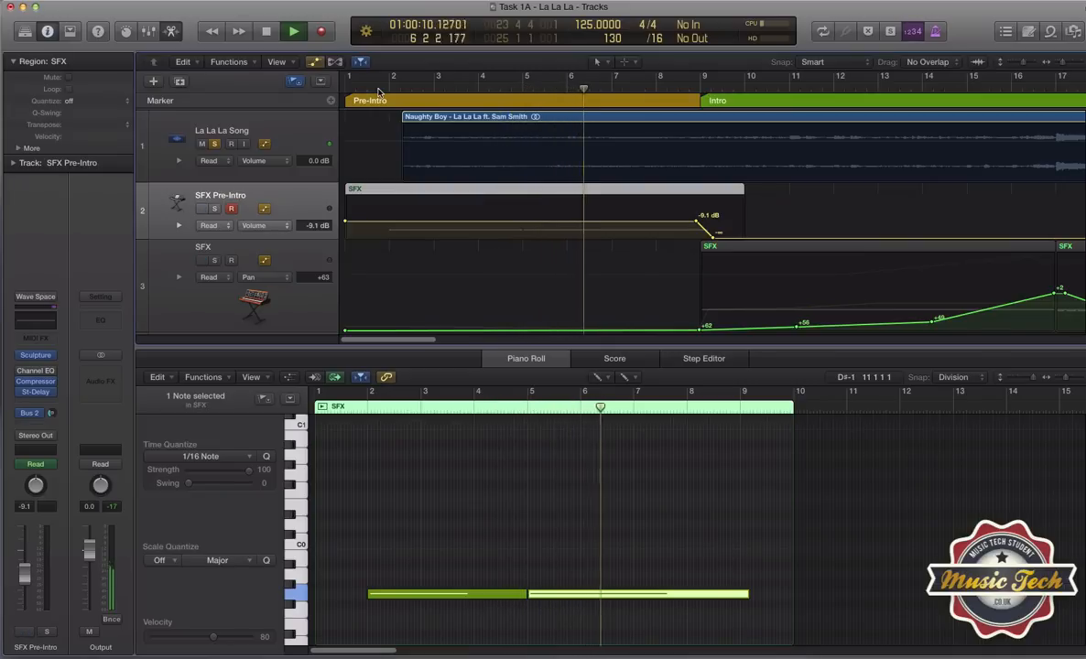
key(space)
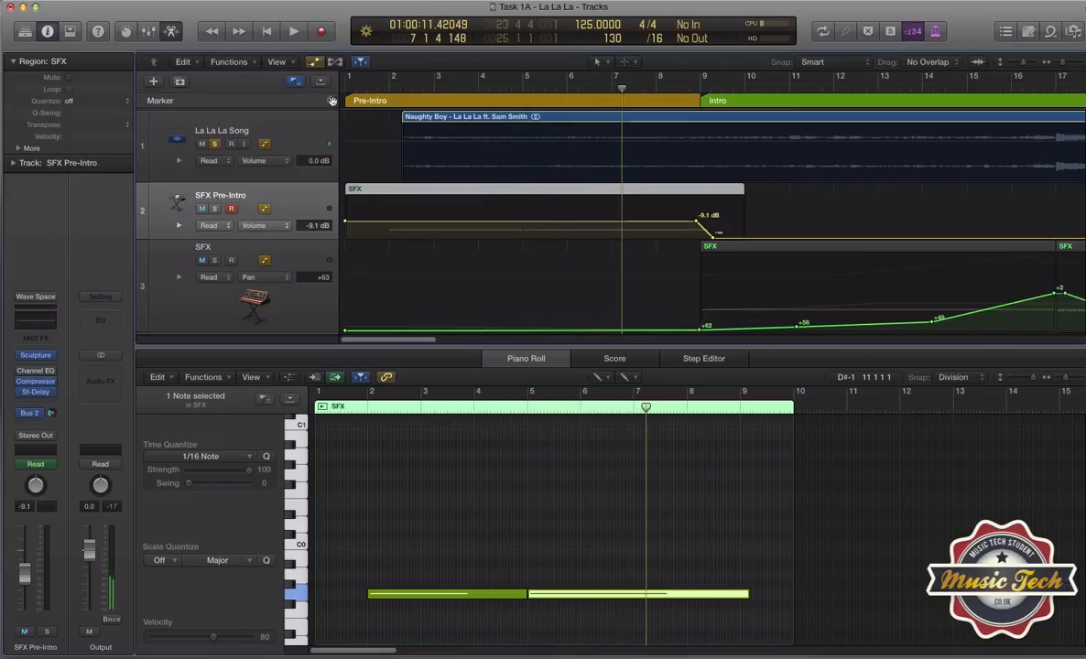
Solo the SFX Pre-Intro track instead of the song and play it from just before bar 2
click(214, 209)
double_click(385, 93)
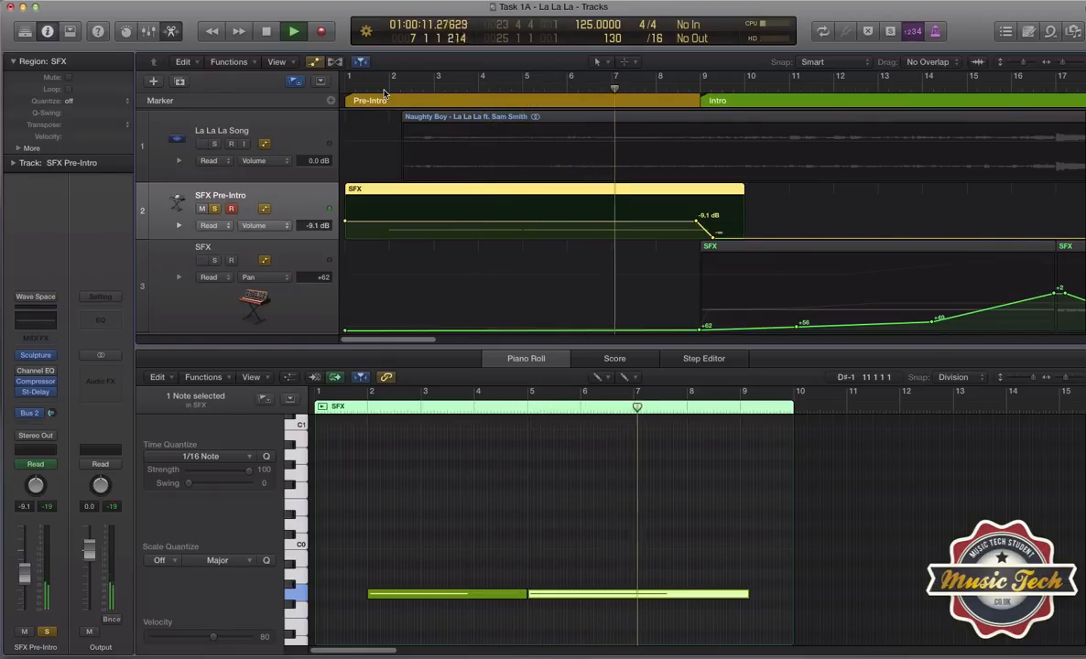
key(space)
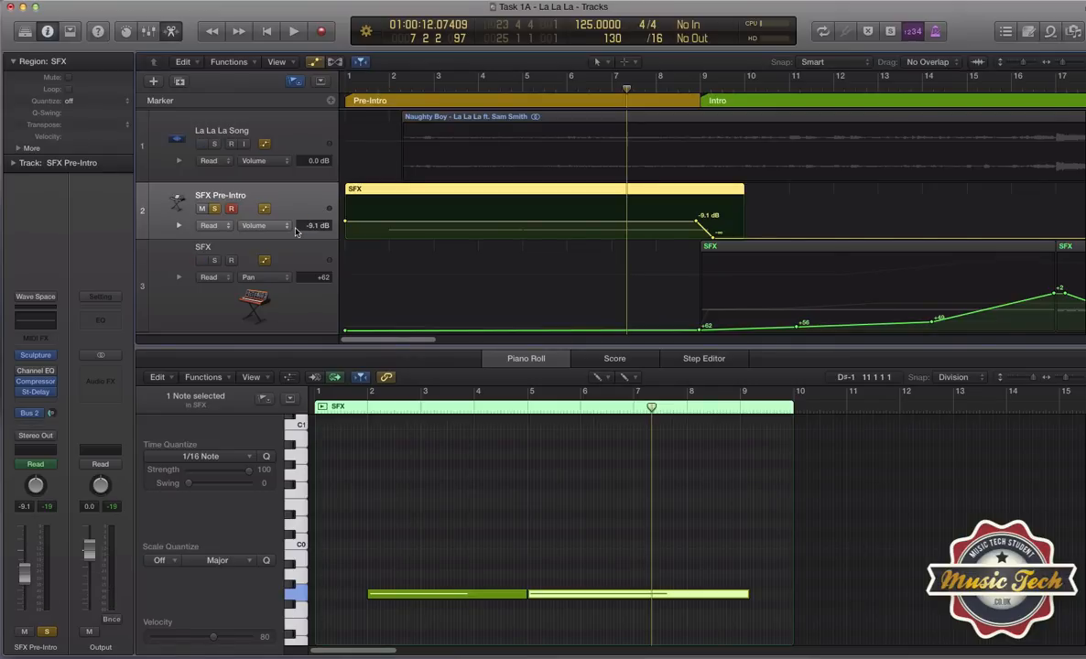
Reopen the Sculpture instrument on SFX Pre-Intro to review its controls, and close it
click(34, 356)
drag(559, 128, 523, 91)
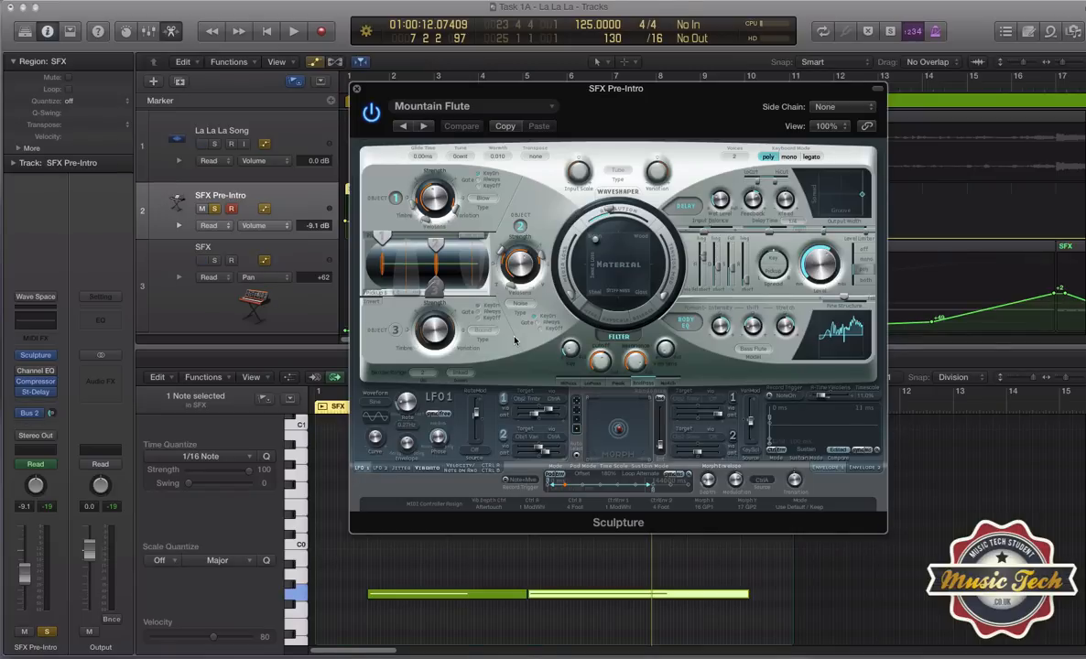
click(357, 89)
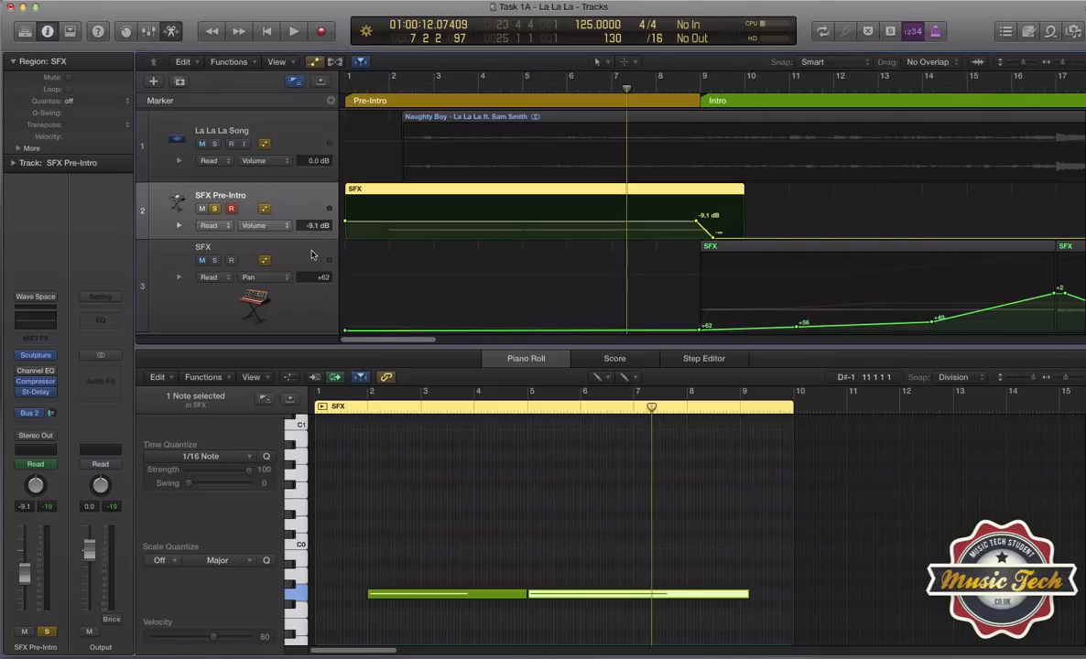
Select the SFX track, bring its Intro regions into view, and hide the Piano Roll
click(311, 260)
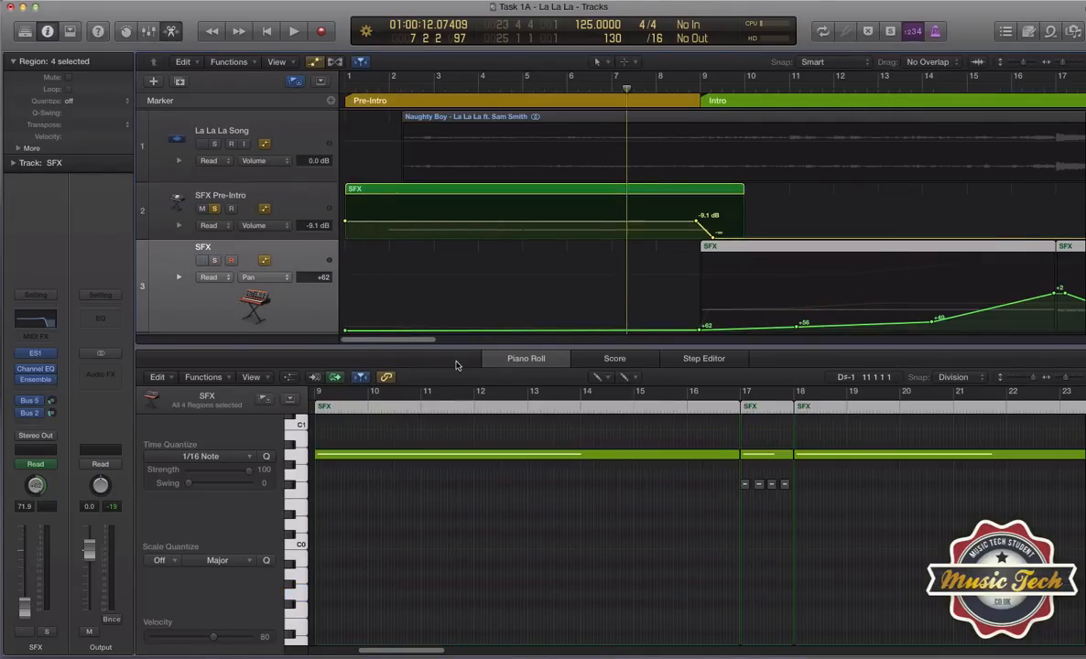
scroll(452, 340, right, 10)
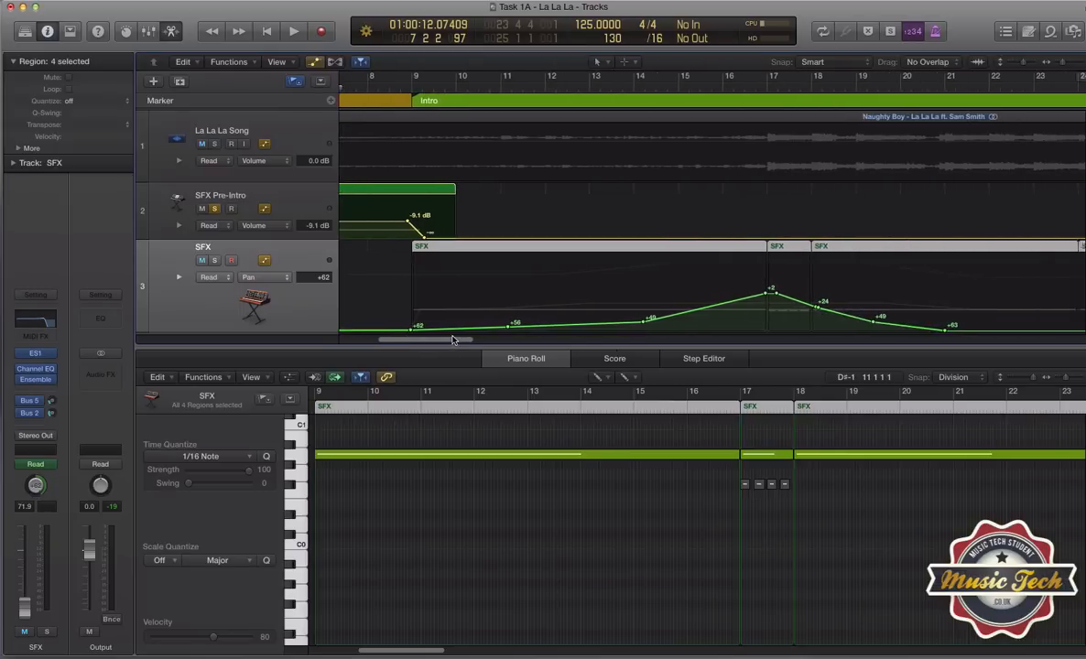
scroll(451, 340, right, 2)
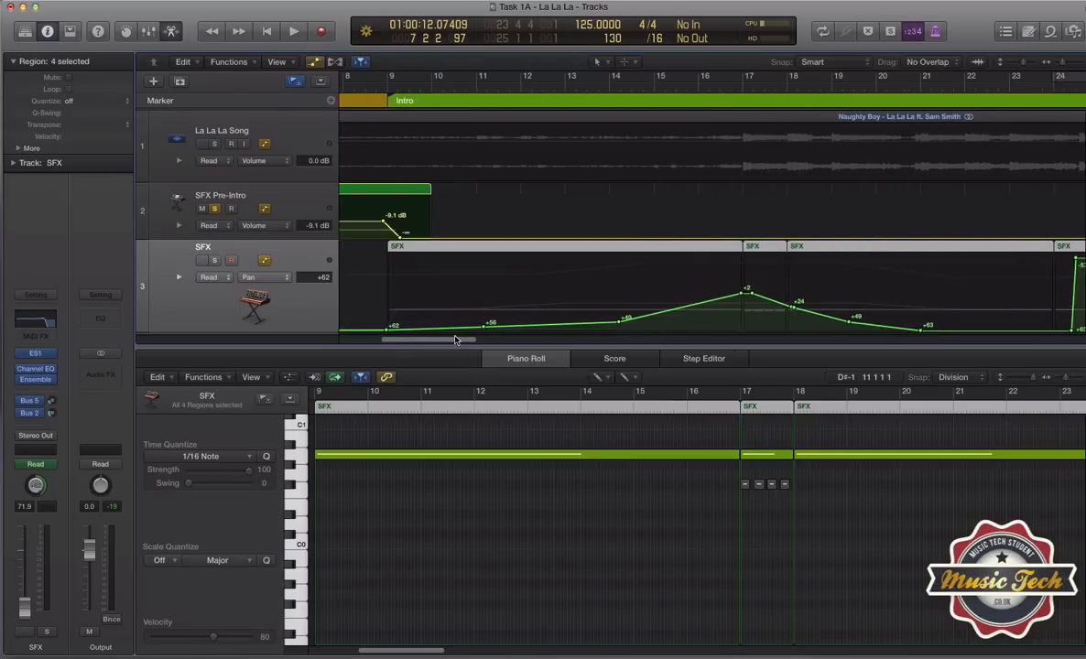
click(516, 362)
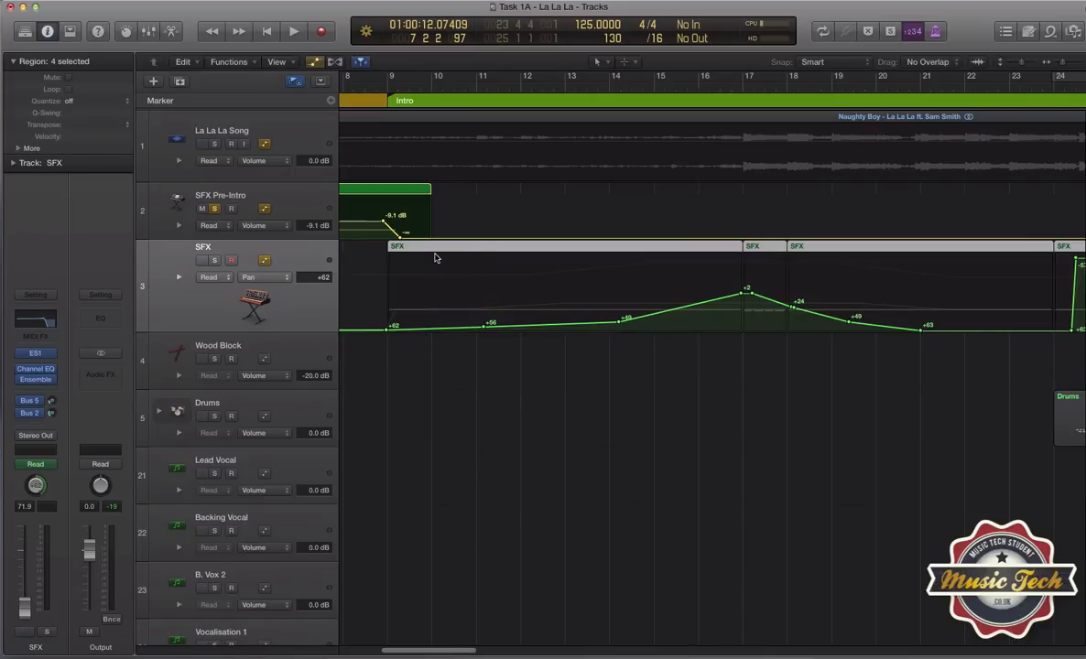
Solo La La La Song instead of SFX Pre-Intro and play the intro from bar 9 with the SFX regions open in the Piano Roll
click(213, 209)
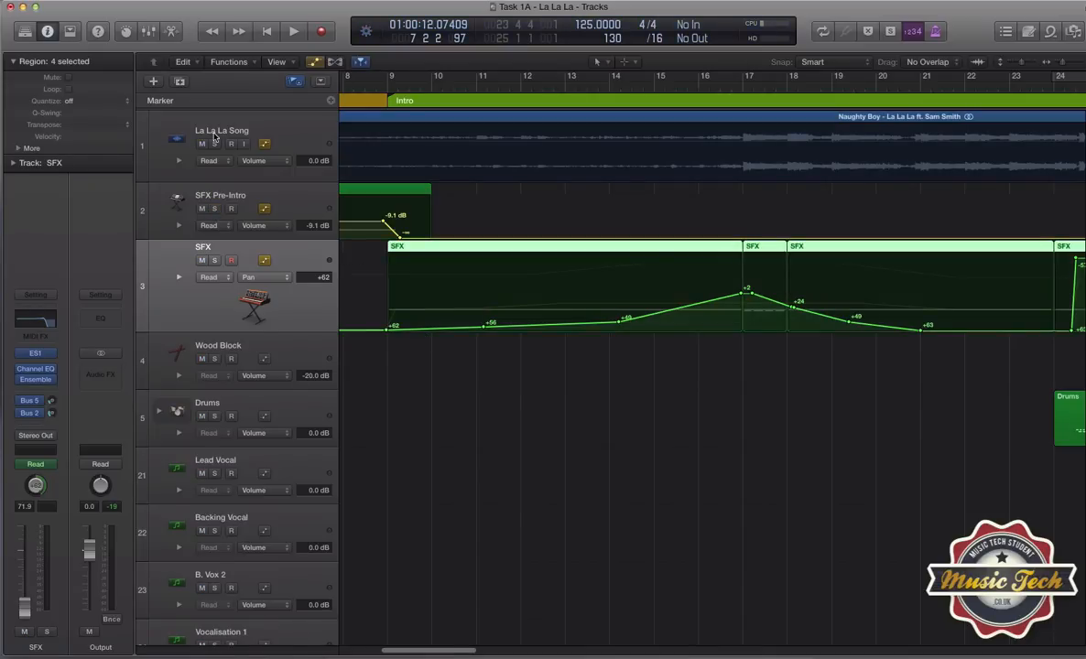
click(214, 144)
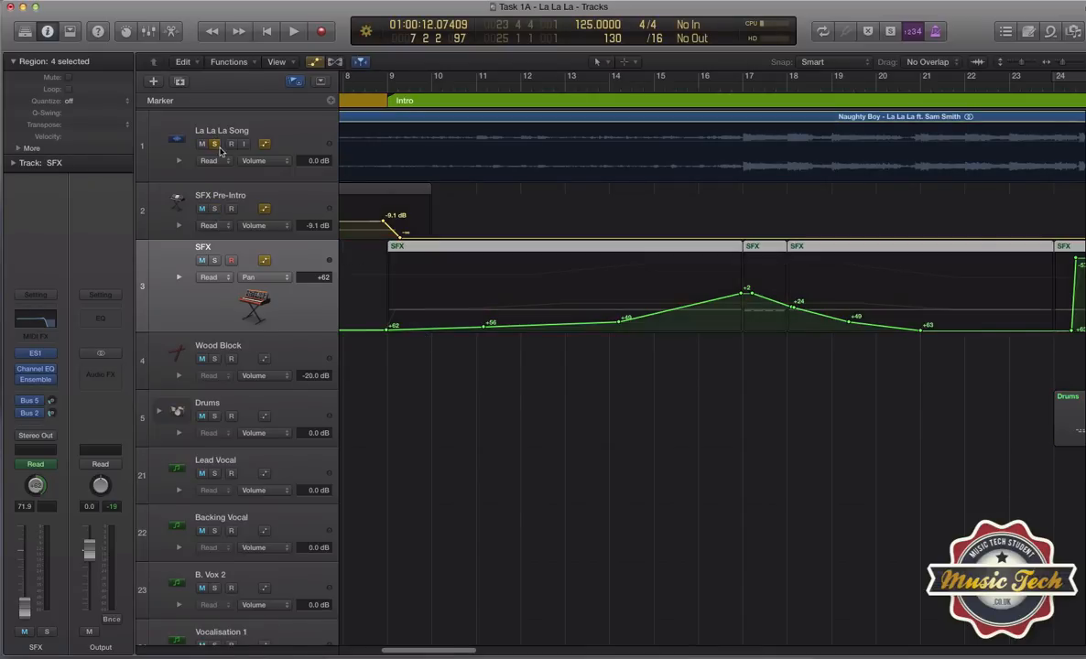
double_click(486, 253)
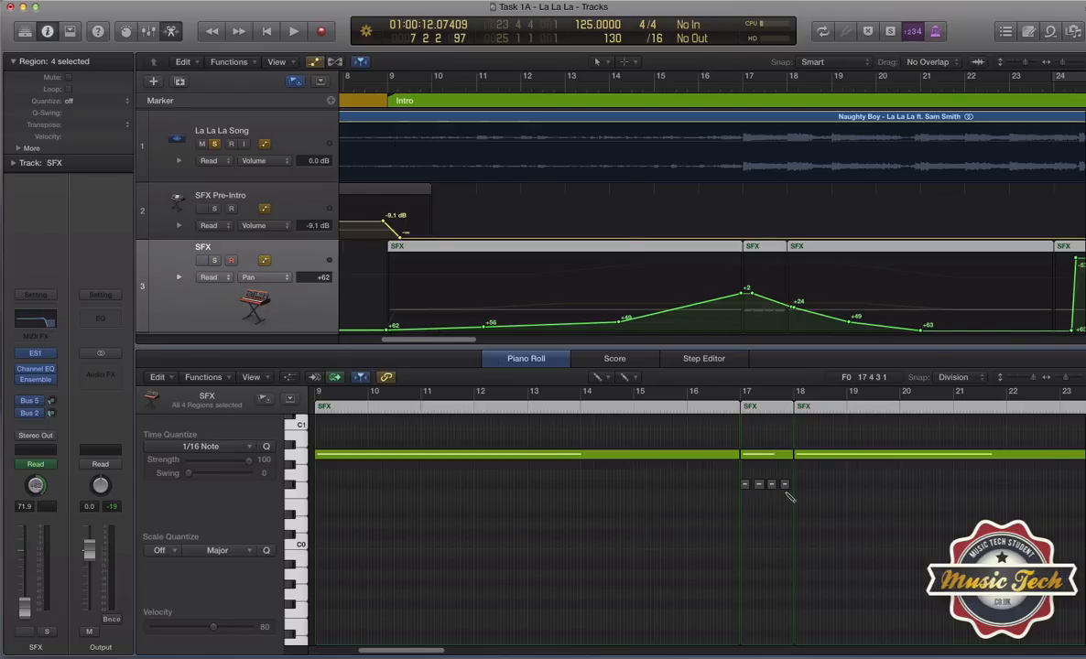
double_click(385, 92)
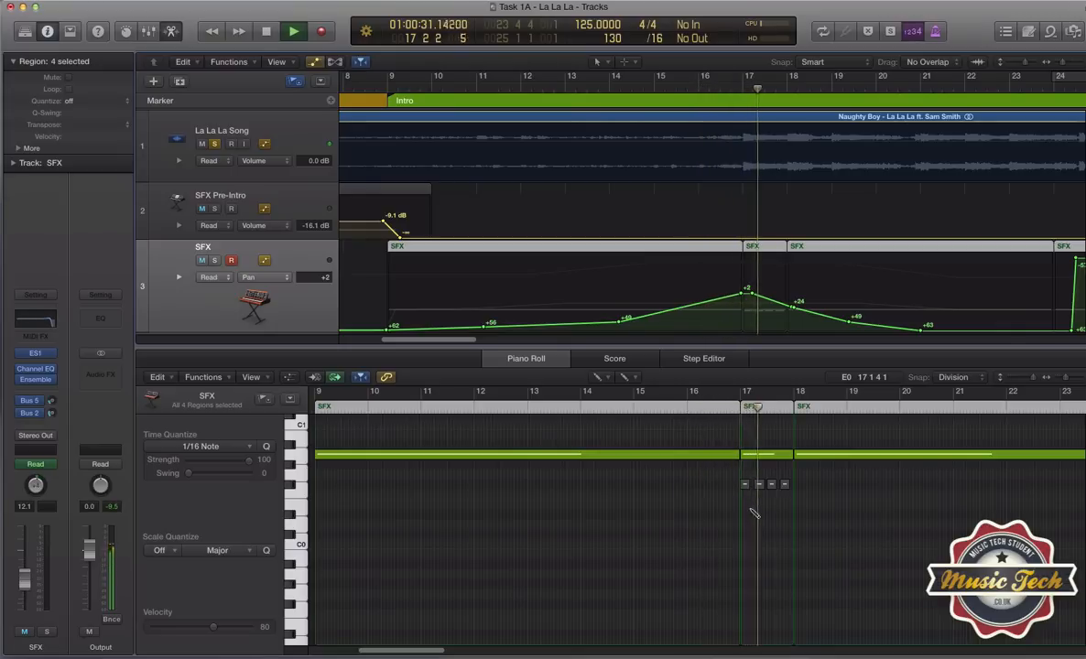
key(space)
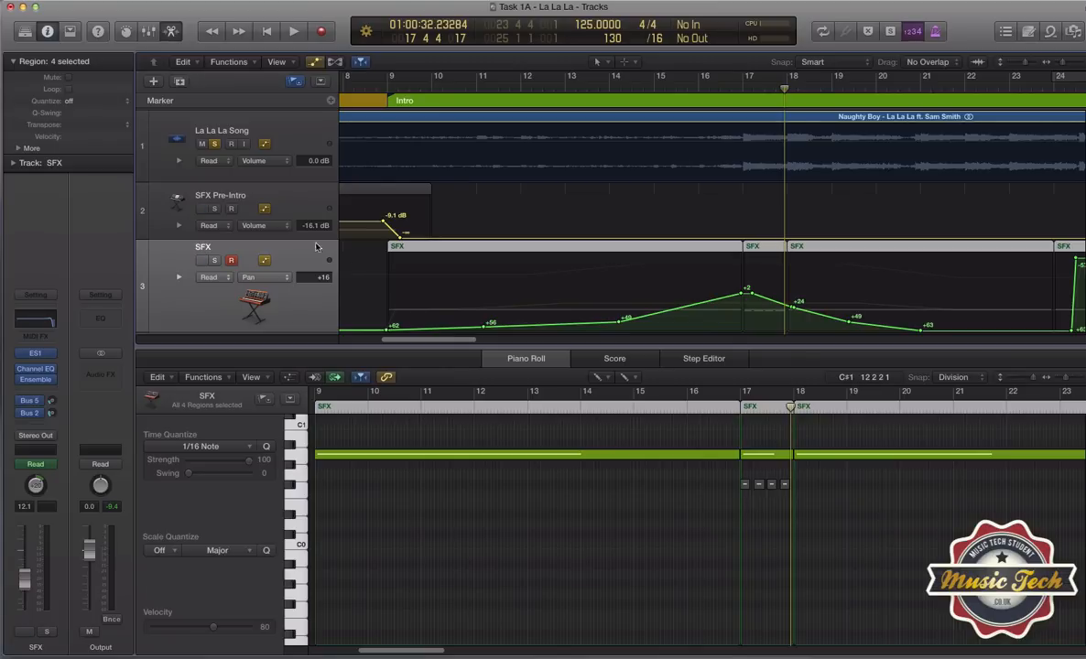
Solo the SFX track instead of La La La Song and listen to its Intro part
click(216, 144)
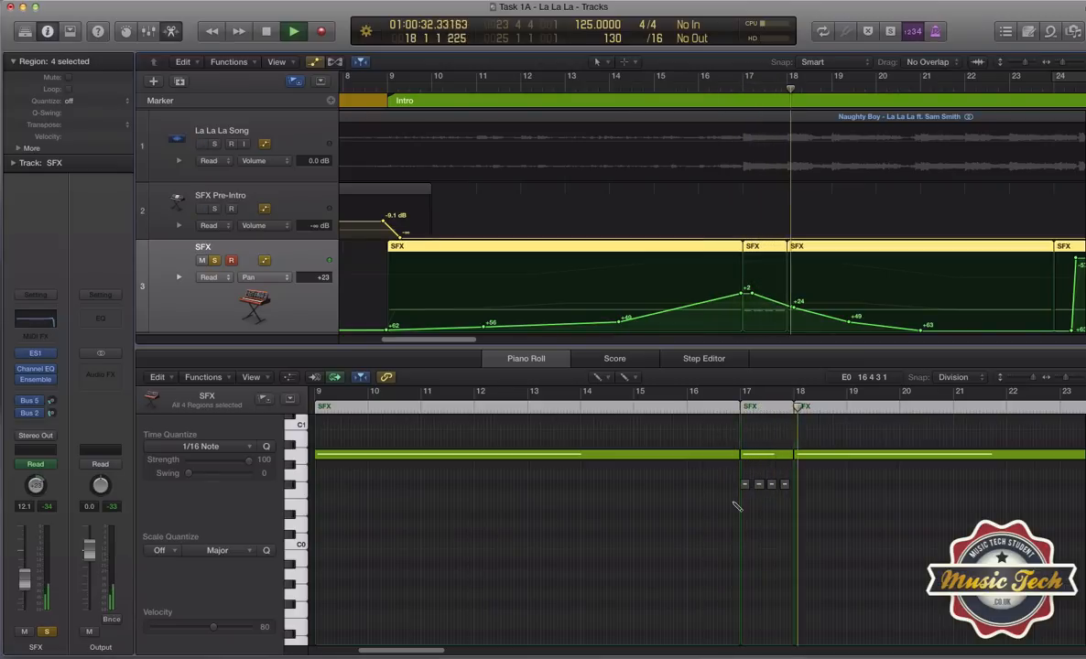
key(space)
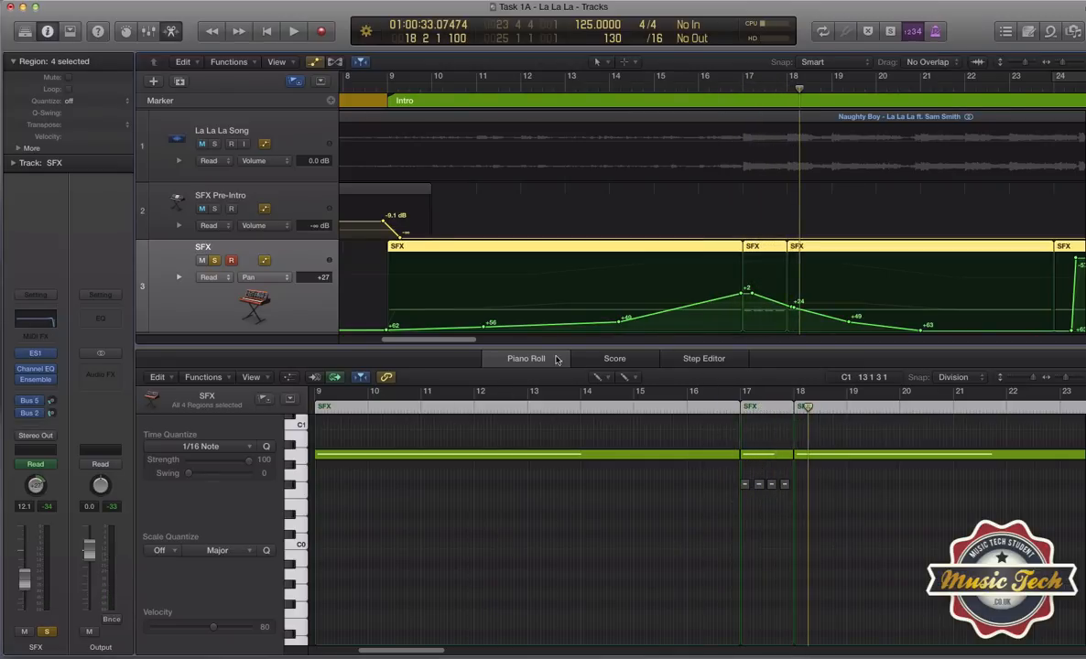
Hide the Piano Roll and open the SFX track's ES1 synthesizer, placing its window clear of the channel strip
key(e)
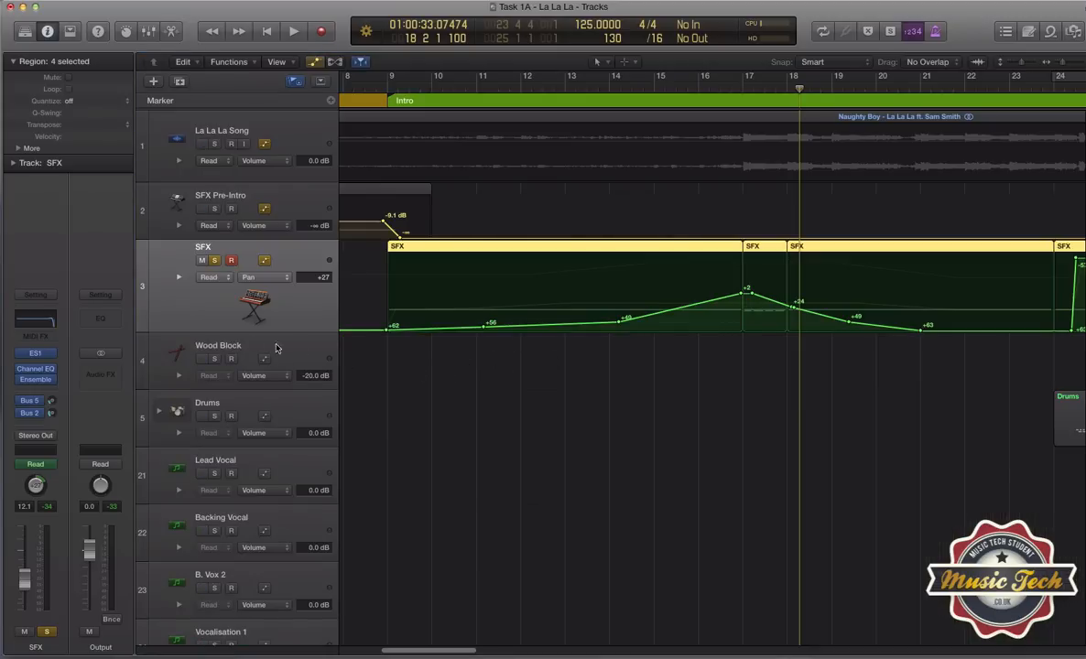
click(35, 357)
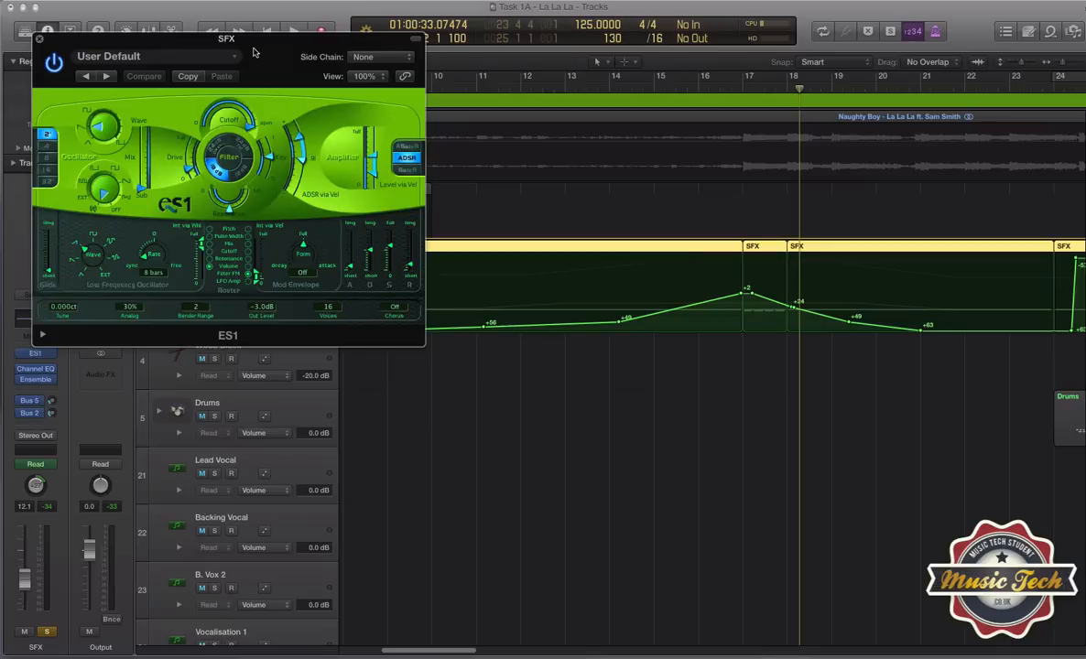
drag(235, 40, 527, 162)
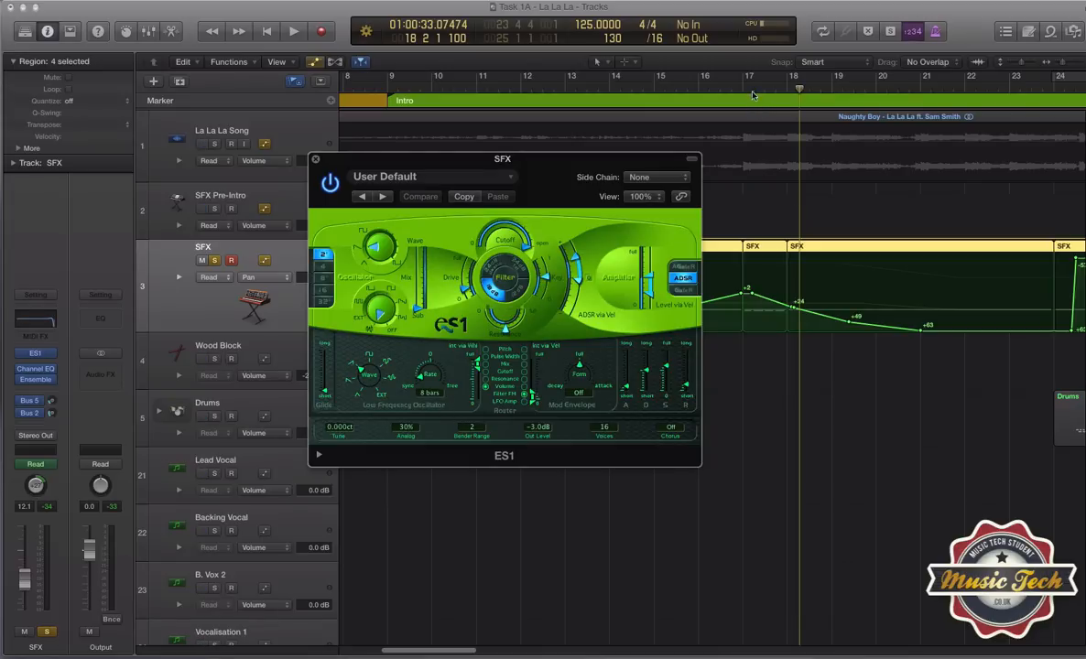
Examine the ES1 settings at bar 17 and the Channel EQ curve on the SFX track, and close both plug-in windows
drag(754, 89, 739, 91)
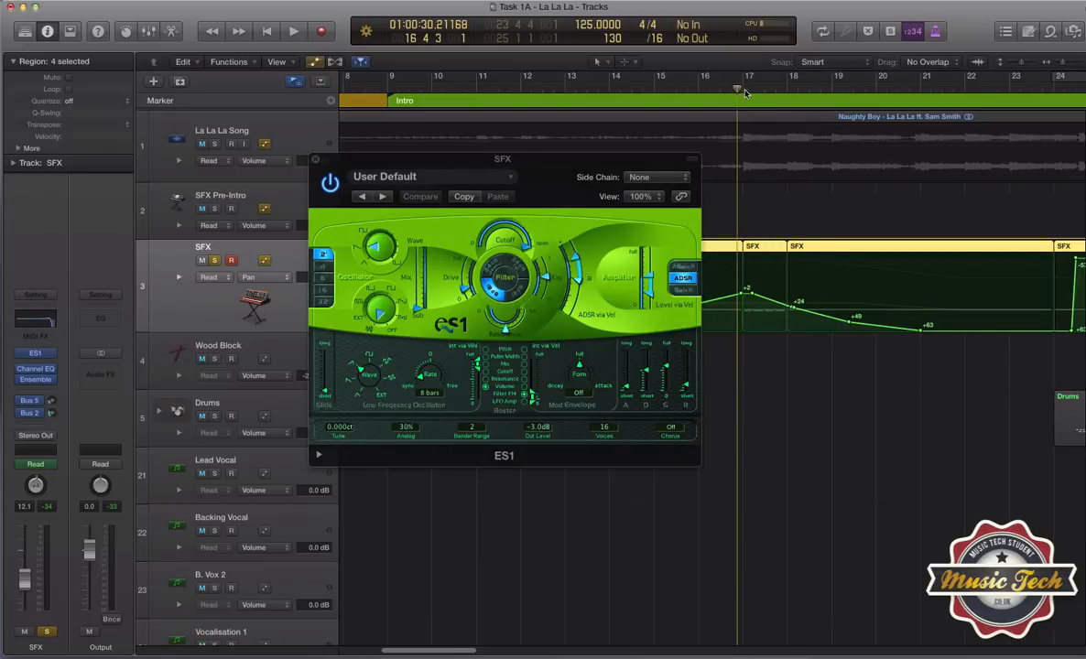
click(745, 91)
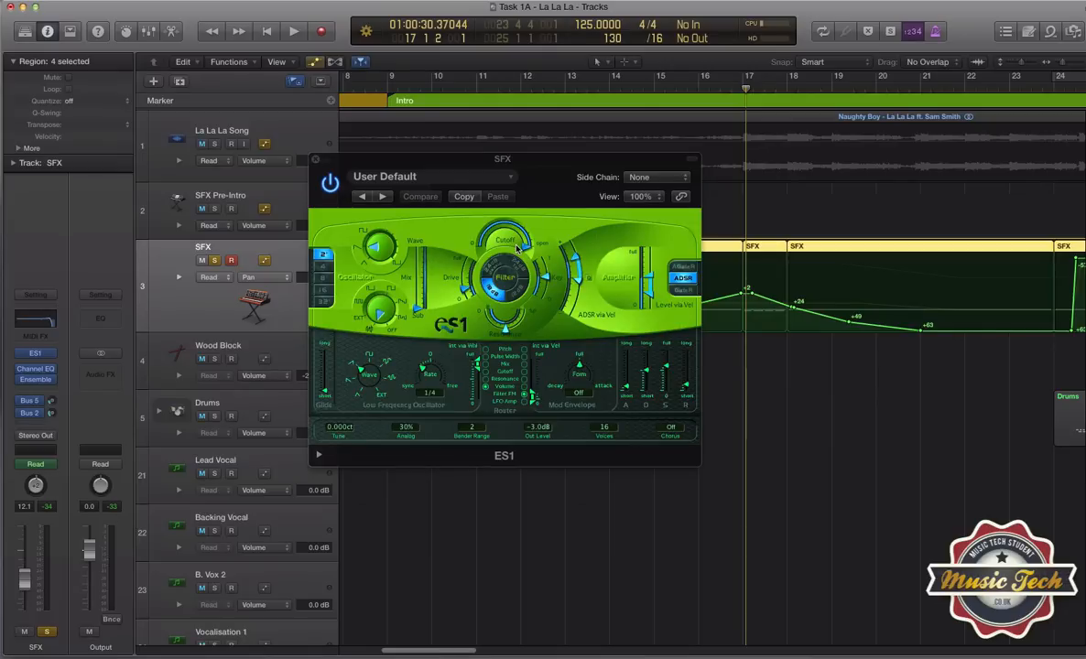
click(32, 320)
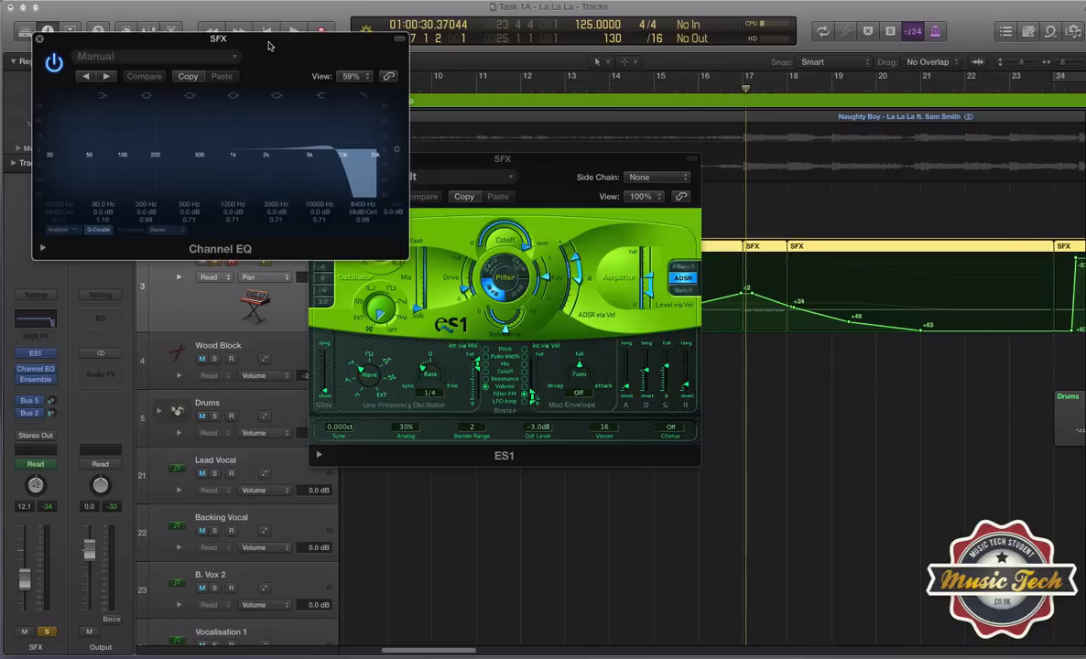
click(38, 39)
click(315, 159)
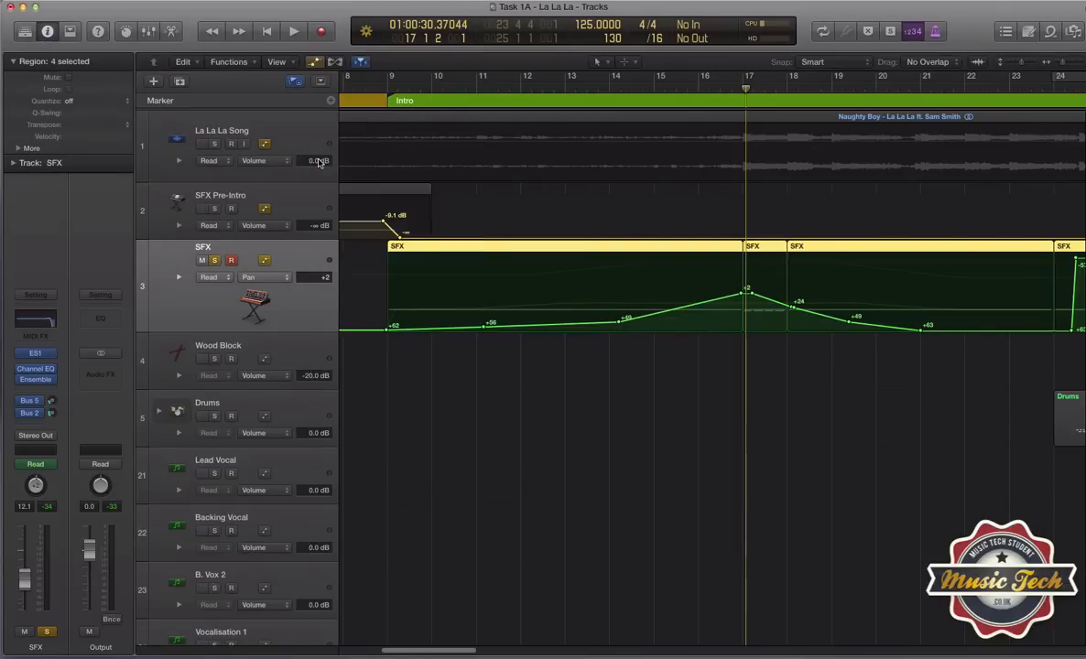
Open the SFX regions in the Piano Roll with all four selected and their notes fully in view
click(455, 259)
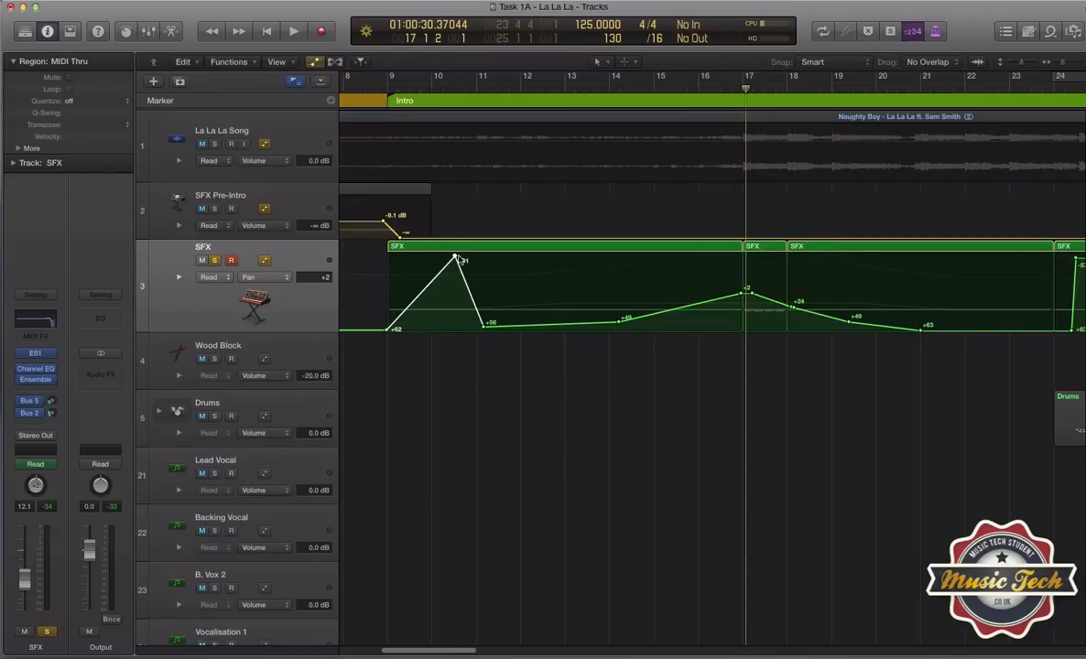
click(457, 258)
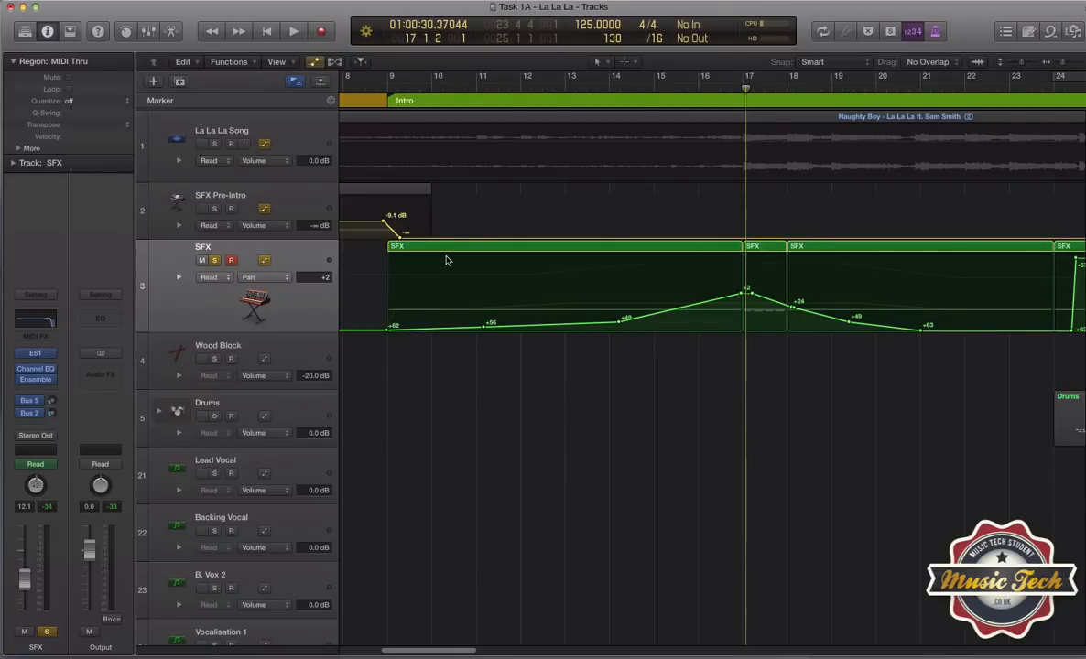
double_click(449, 248)
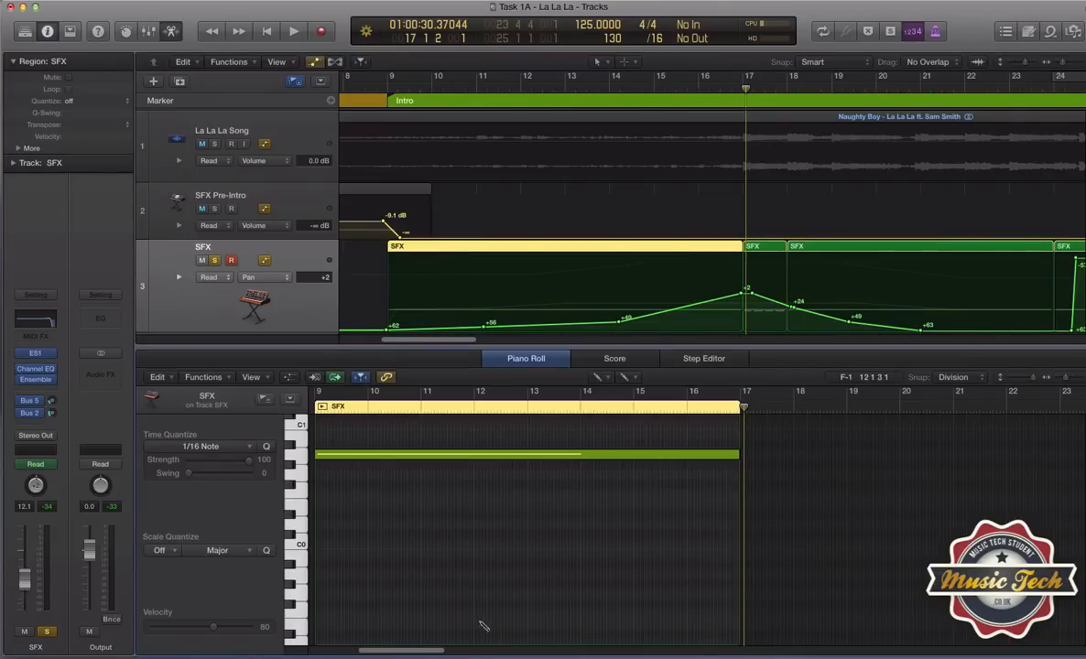
click(314, 261)
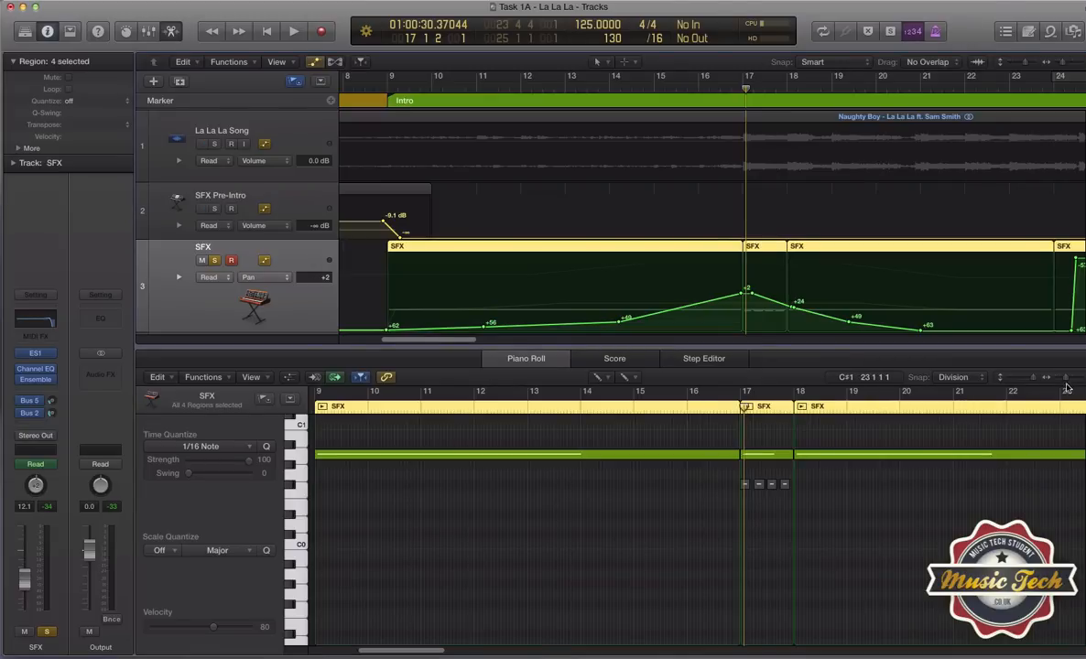
drag(1066, 378, 1063, 379)
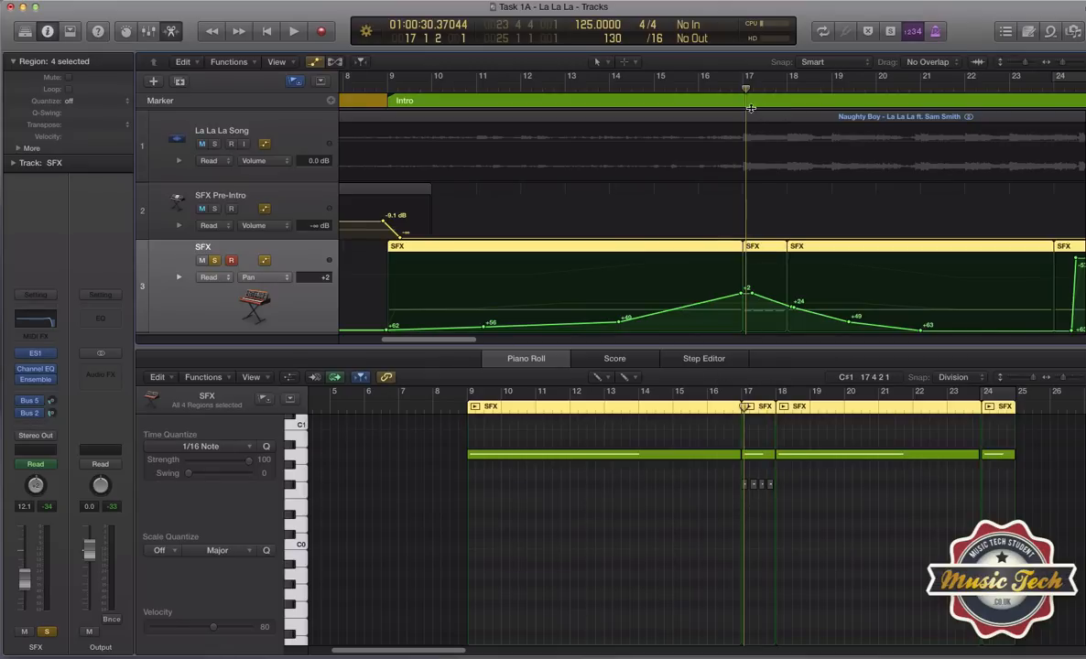
Choose the Scissors tool for the Tracks area and hide the track automation, with the end of the SFX regions in view
click(600, 62)
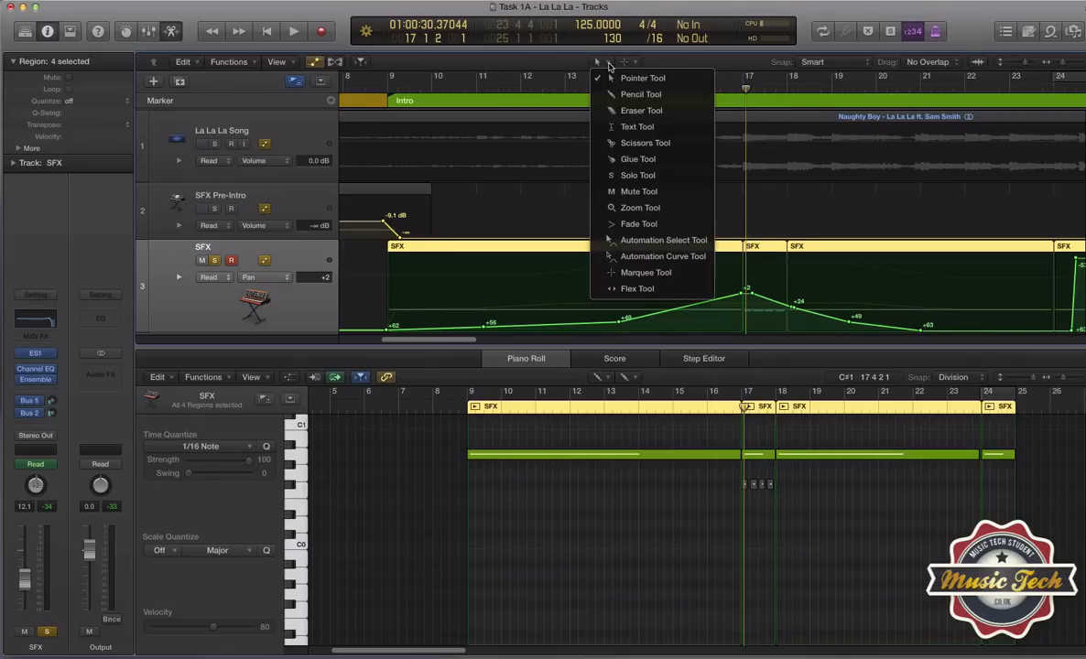
click(626, 144)
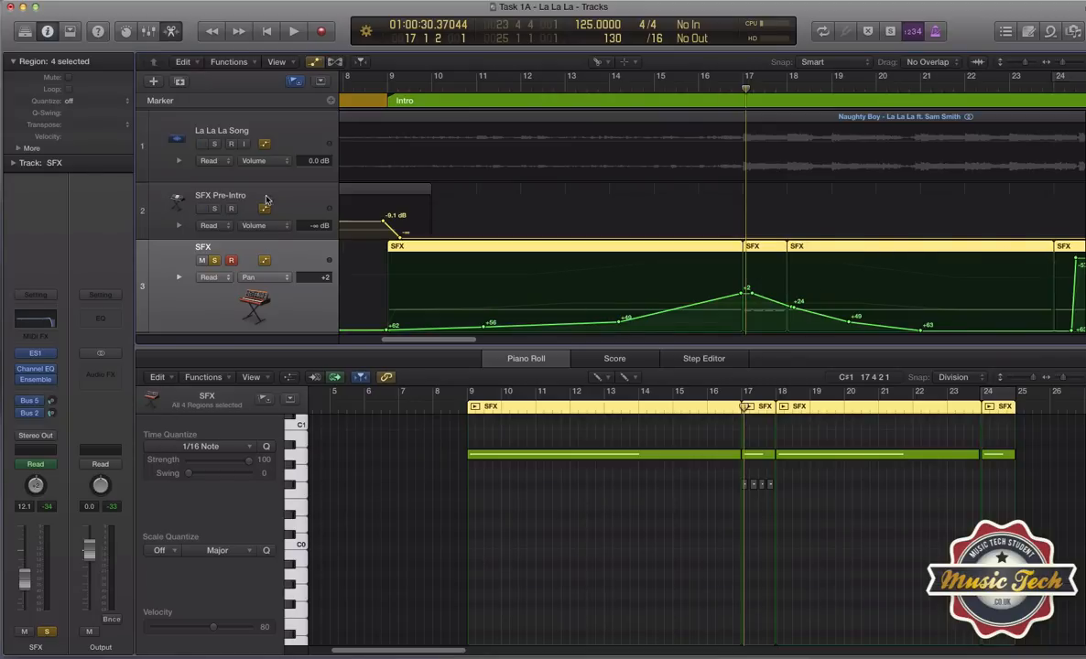
click(309, 61)
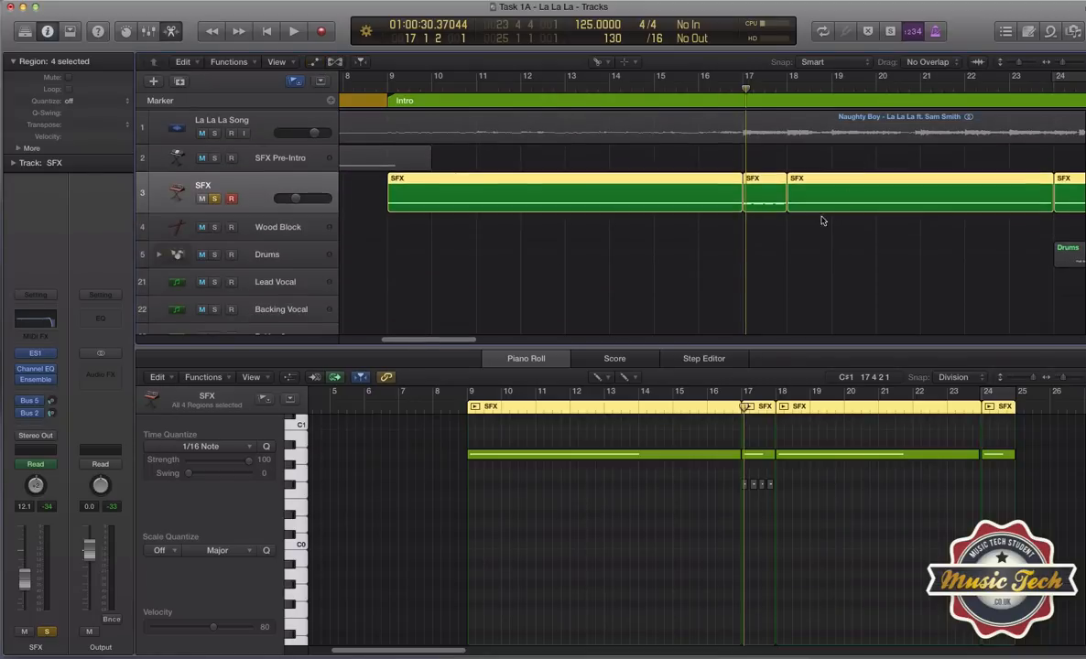
scroll(460, 329, right, 5)
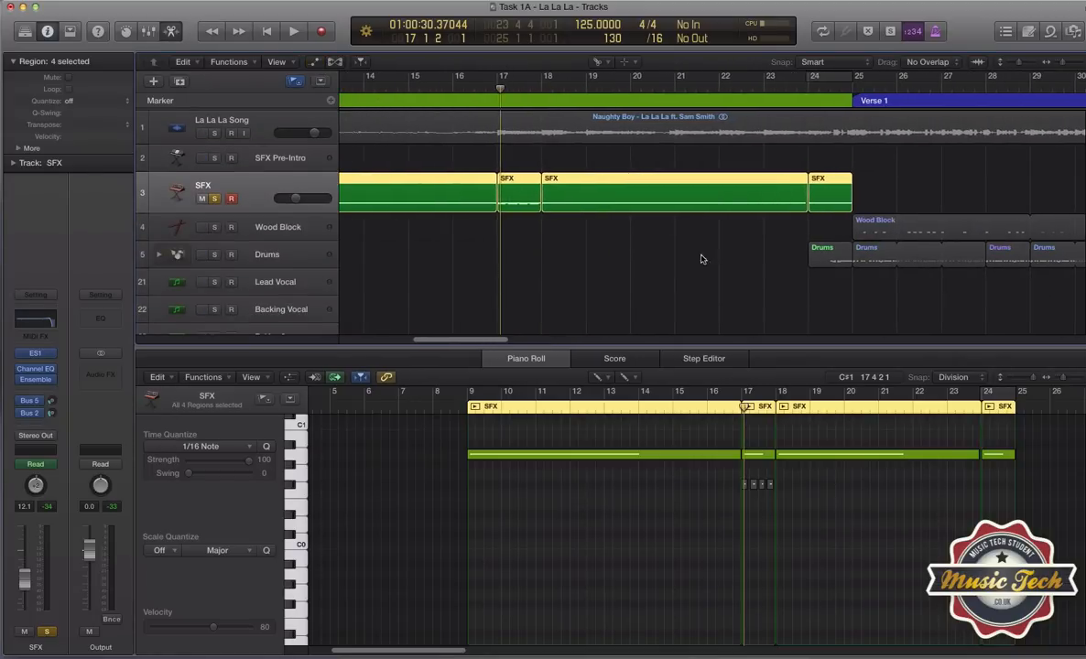
Return to the Pointer tool, try to copy the selected SFX regions, and undo back past the split at bar 18
click(597, 61)
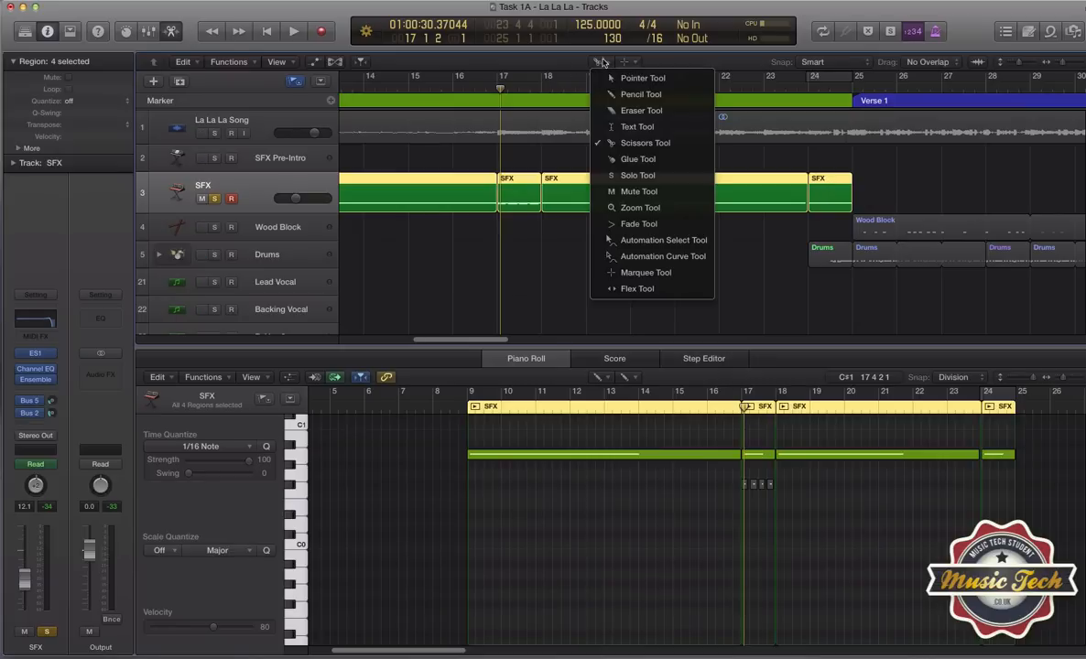
click(612, 80)
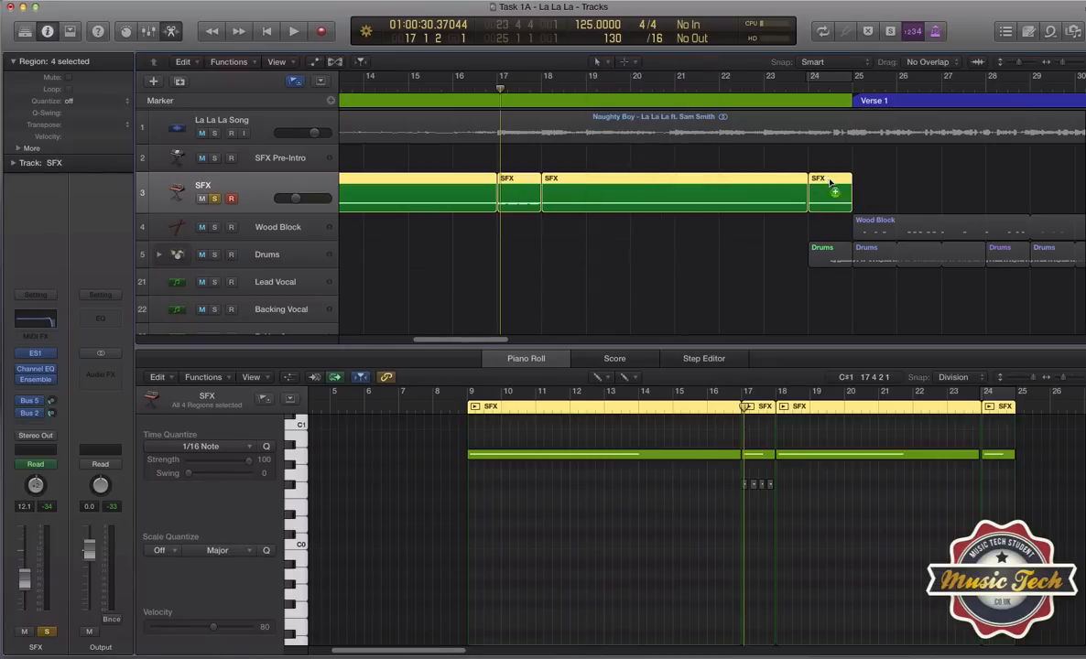
mouse_move(831, 184)
mouse_down()
mouse_move(907, 187)
mouse_move(830, 183)
mouse_up()
key(super+z)
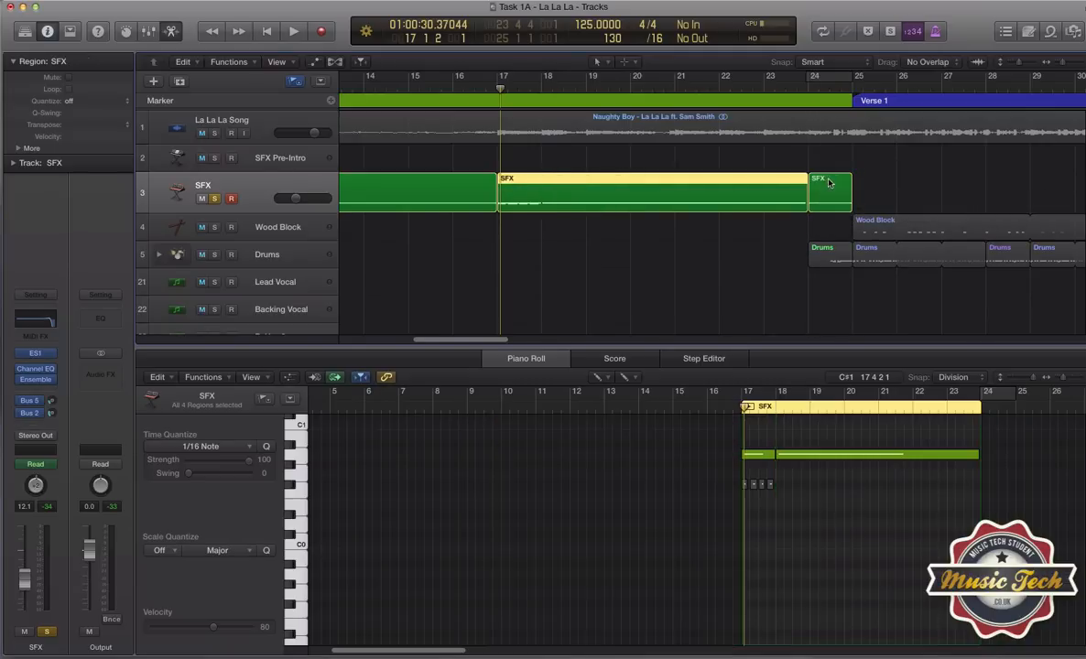
Copy the last SFX region to bar 26 including its automation data, and show the track automation
click(829, 184)
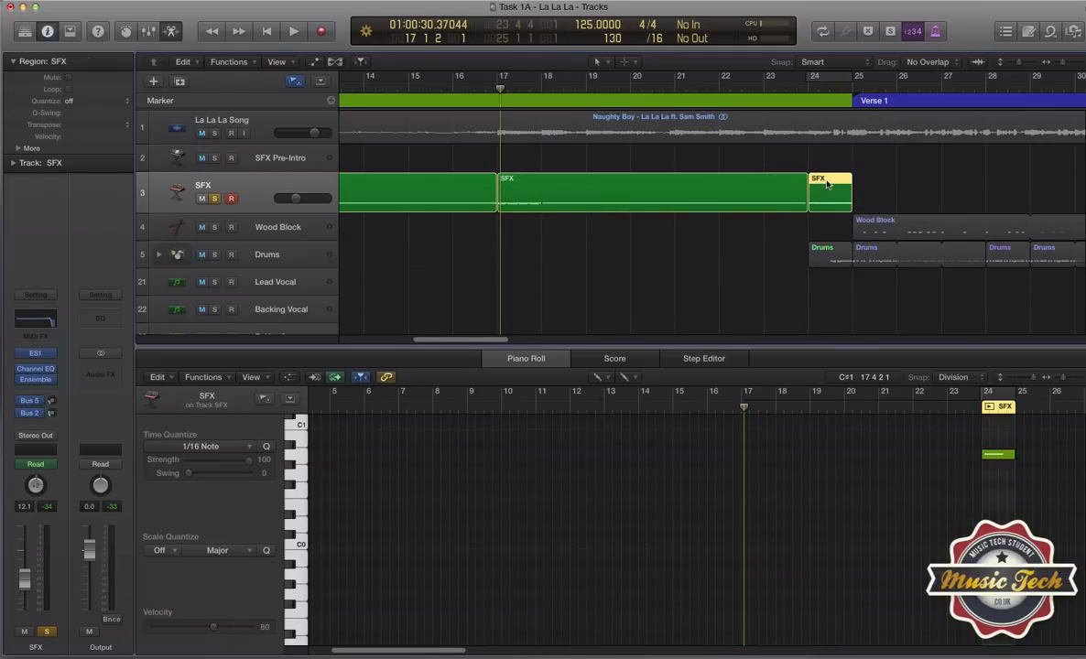
drag(827, 183, 916, 183)
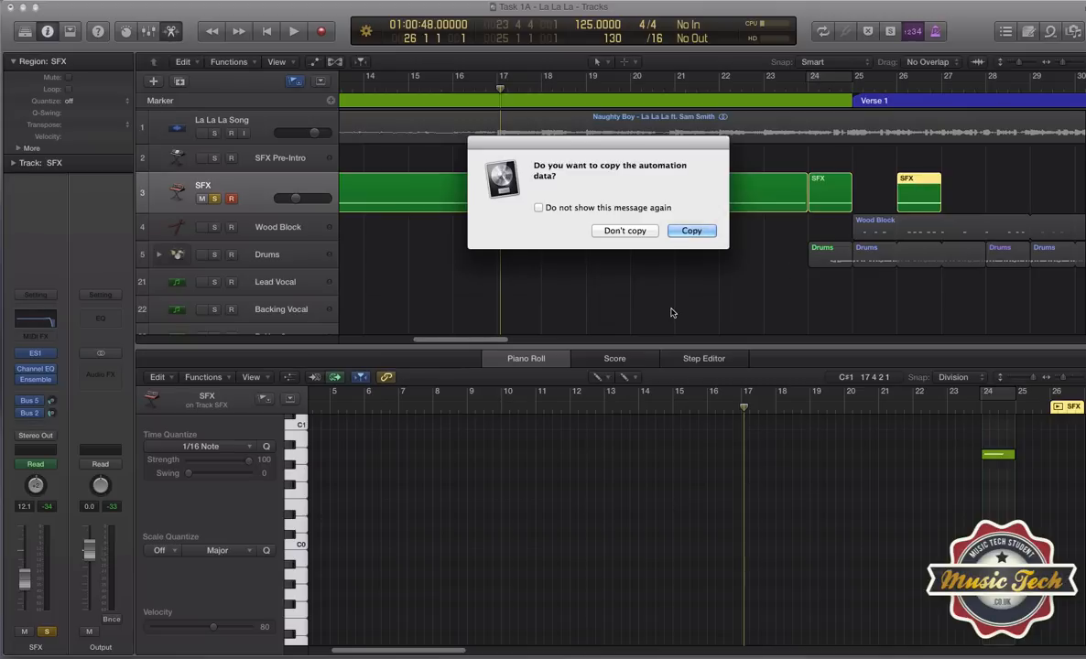
click(693, 233)
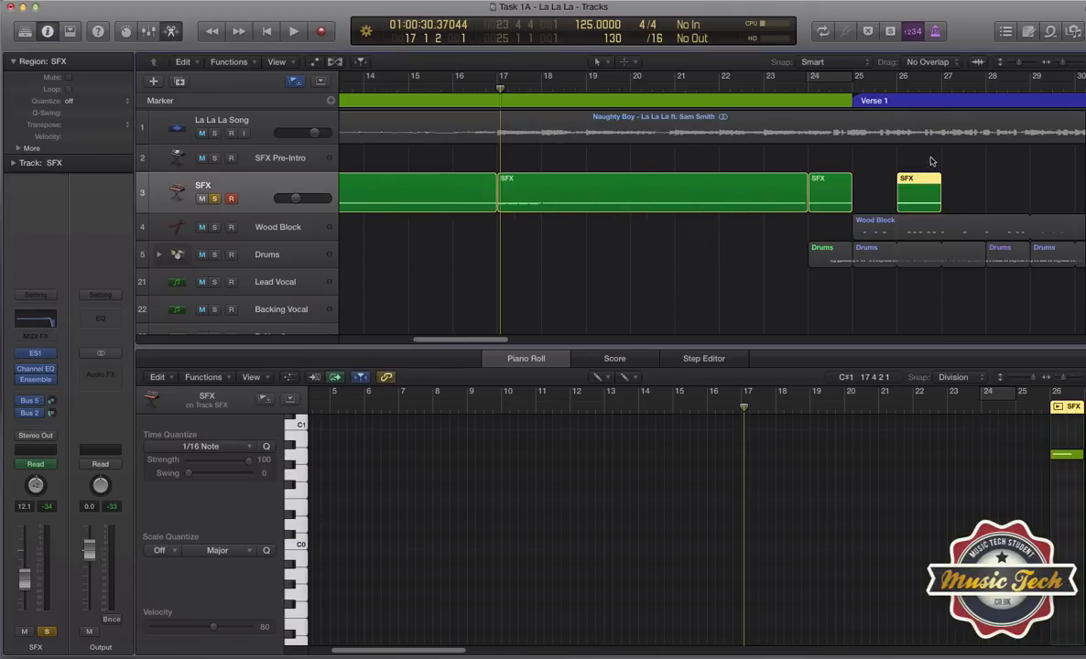
click(313, 63)
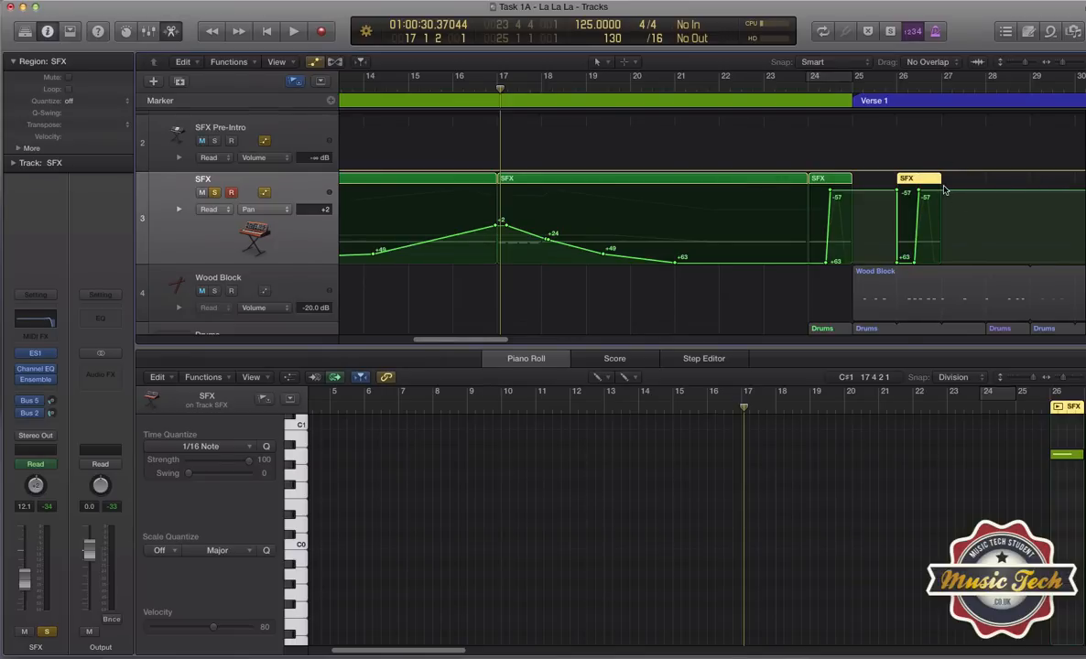
Remove the copied SFX region at bar 26 and hide the track automation
key(Delete)
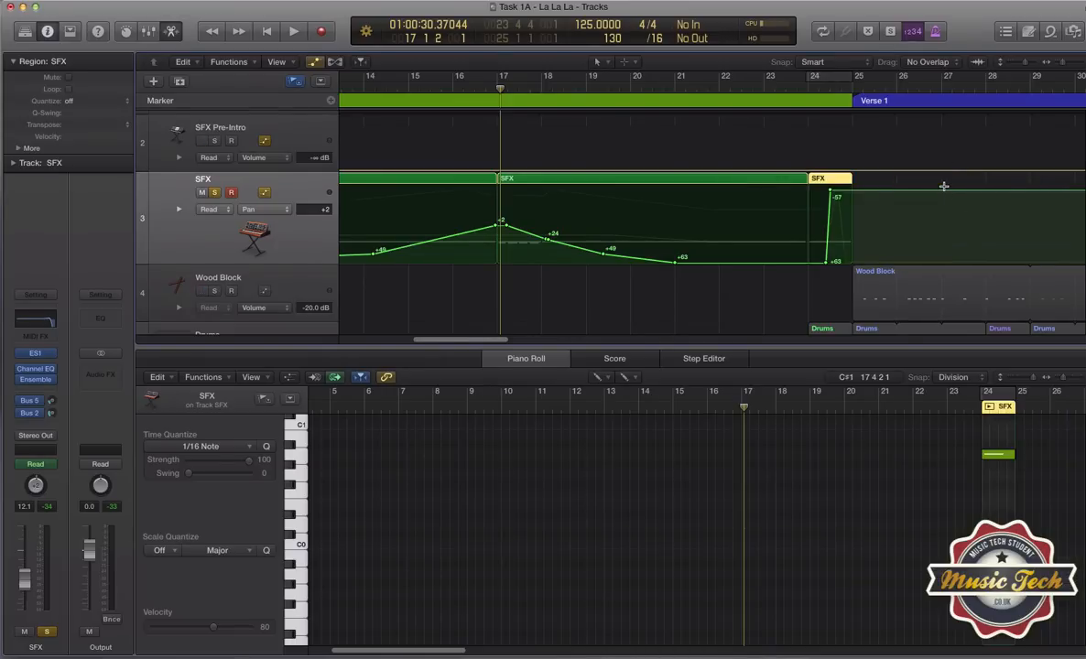
click(314, 61)
click(460, 225)
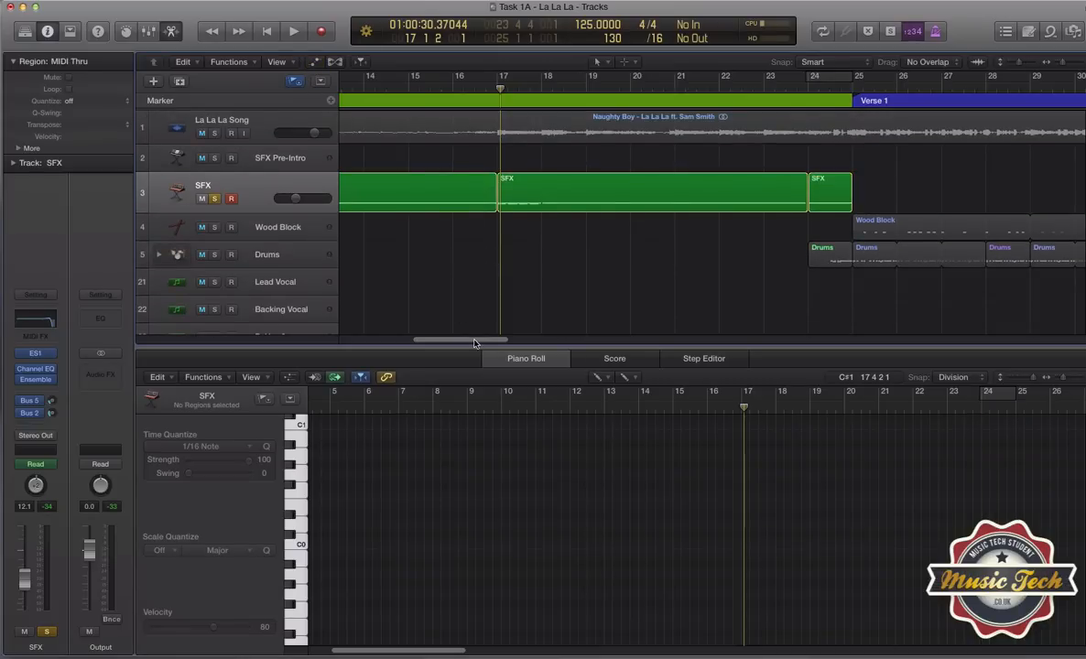
Select the SFX region starting at bar 17 and show the SFX track's pan automation across the whole Intro
click(502, 179)
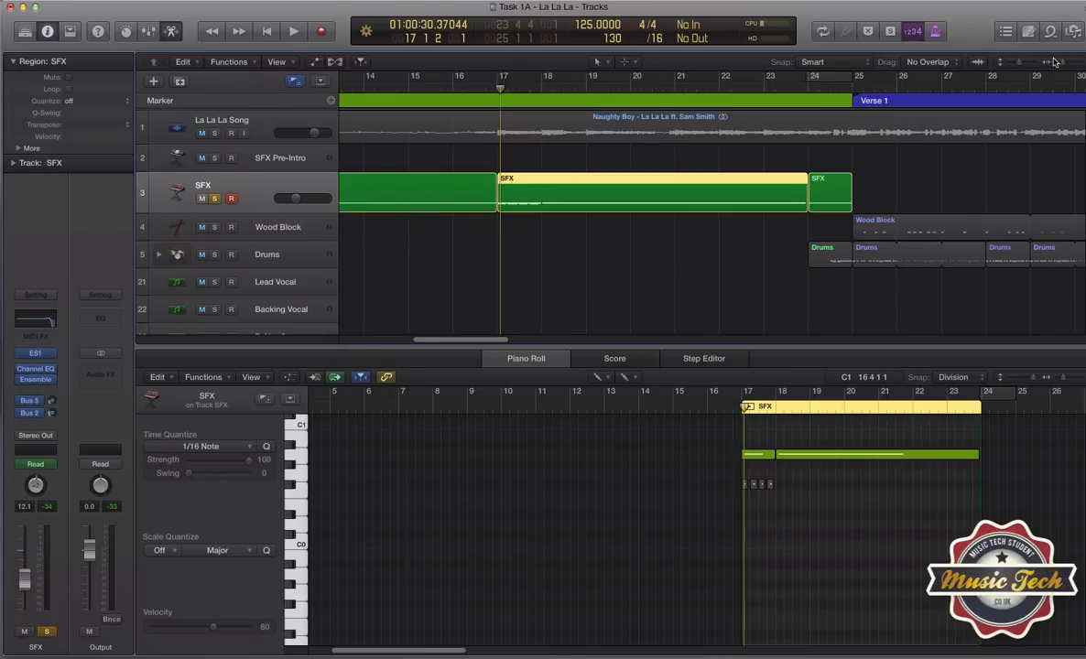
drag(1063, 64, 1064, 63)
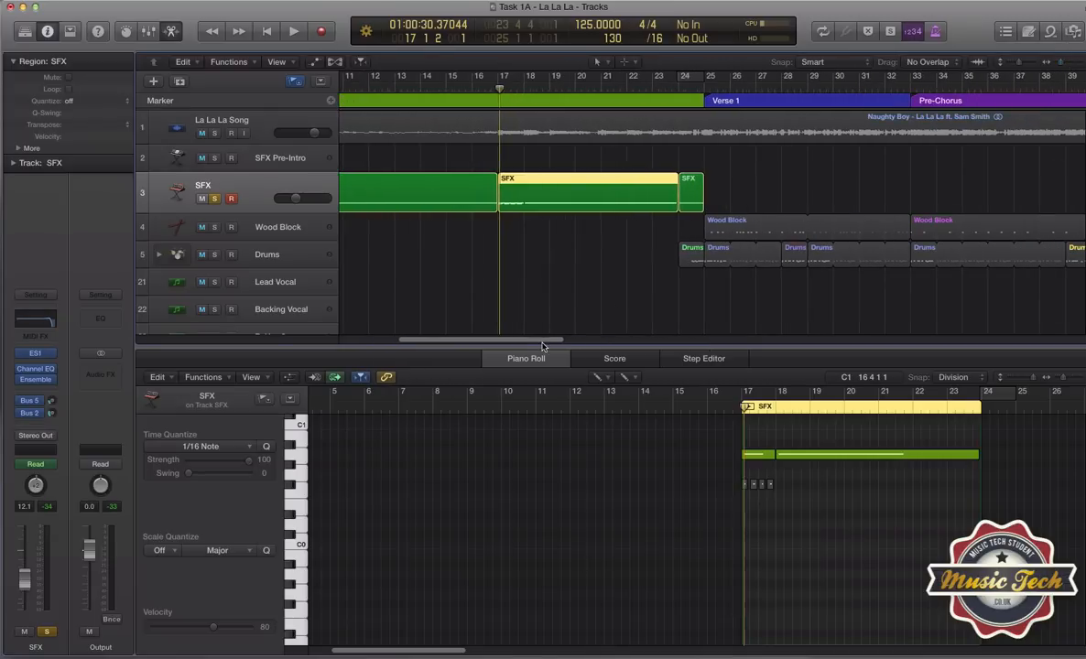
scroll(541, 345, left, 6)
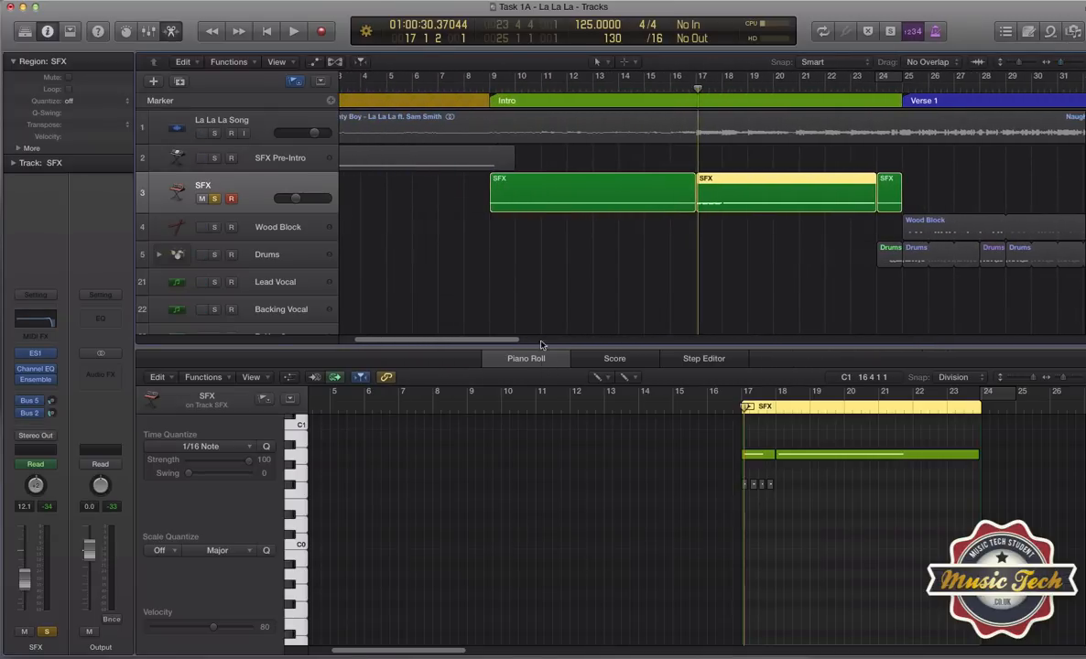
click(314, 62)
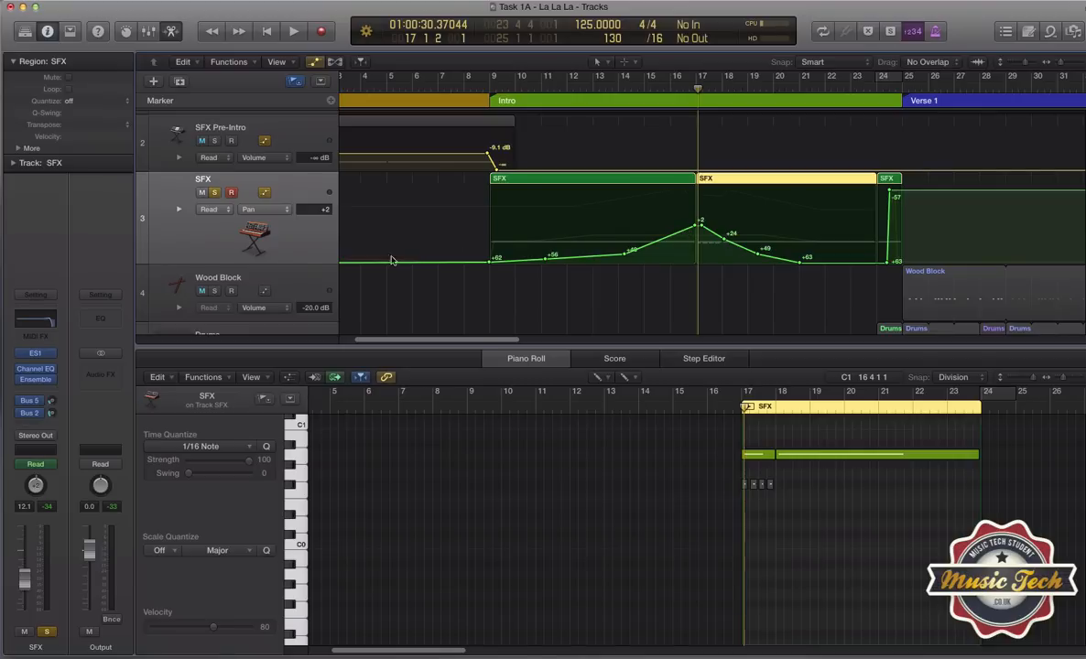
scroll(285, 213, up, 2)
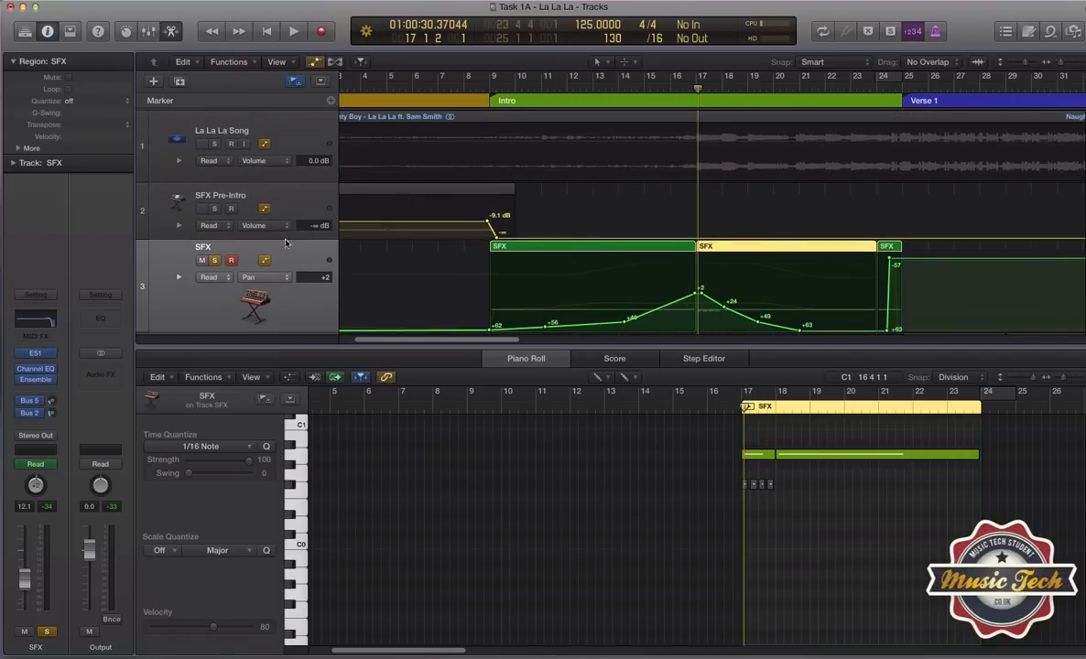
scroll(405, 295, down, 3)
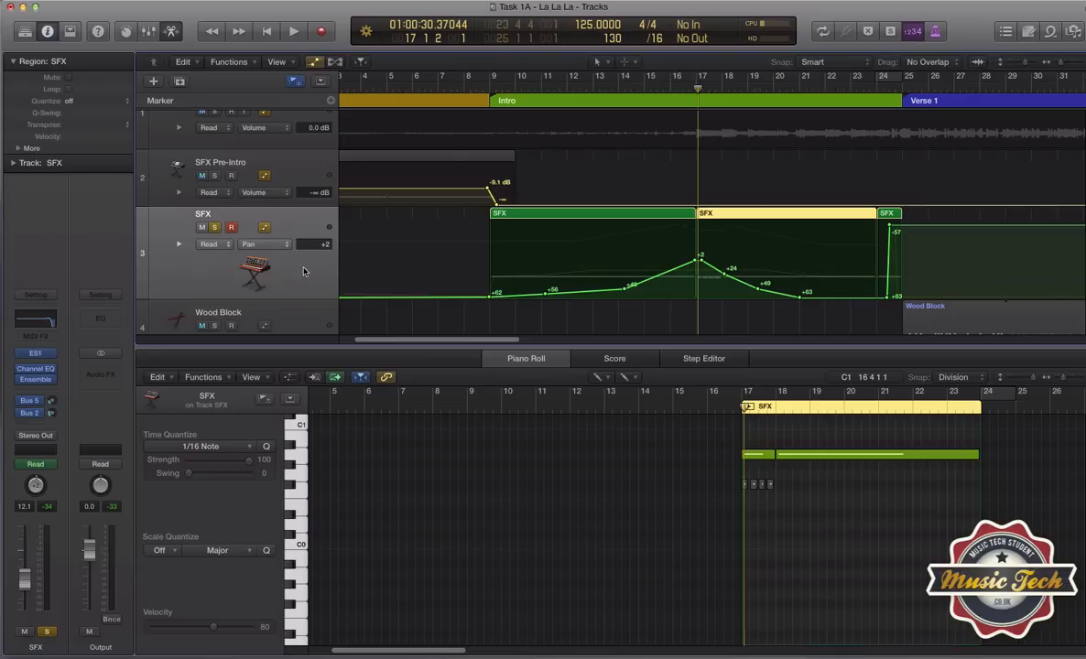
scroll(281, 248, down, 2)
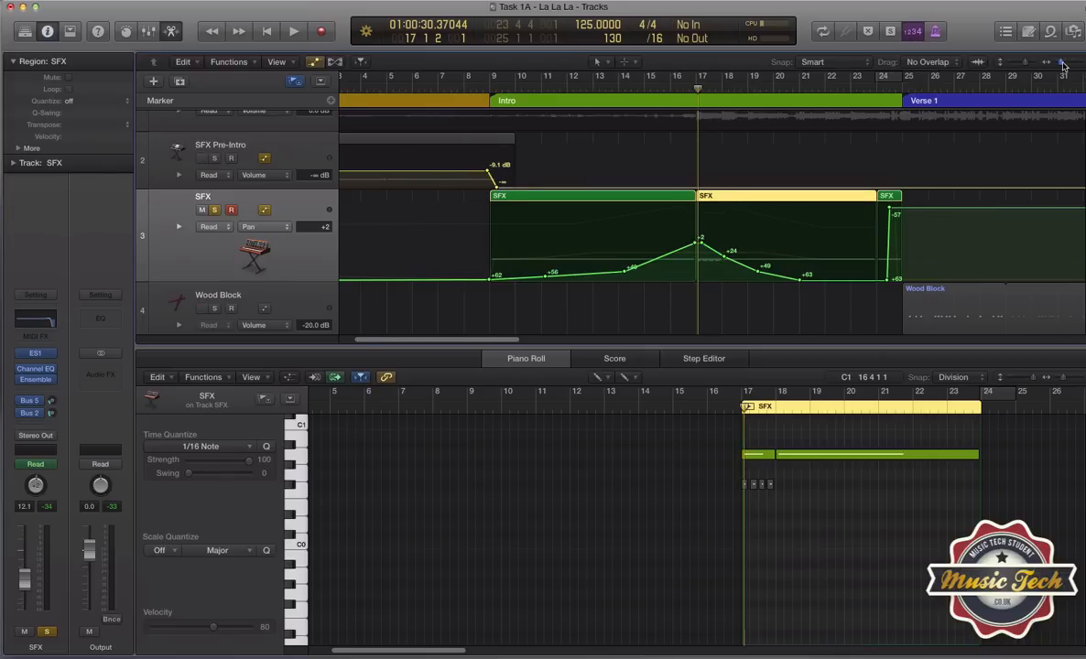
drag(1062, 63, 1064, 63)
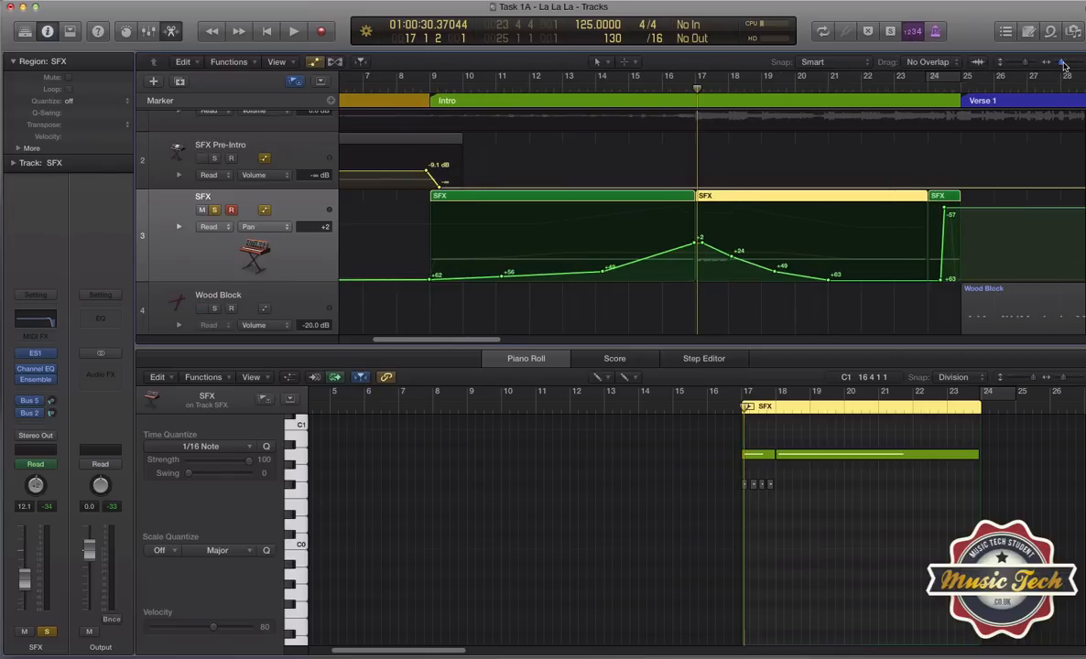
Expand the SFX track's volume and ES1 LFO Rate automation lanes below the pan lane, and hide the Piano Roll
click(178, 228)
scroll(171, 229, down, 2)
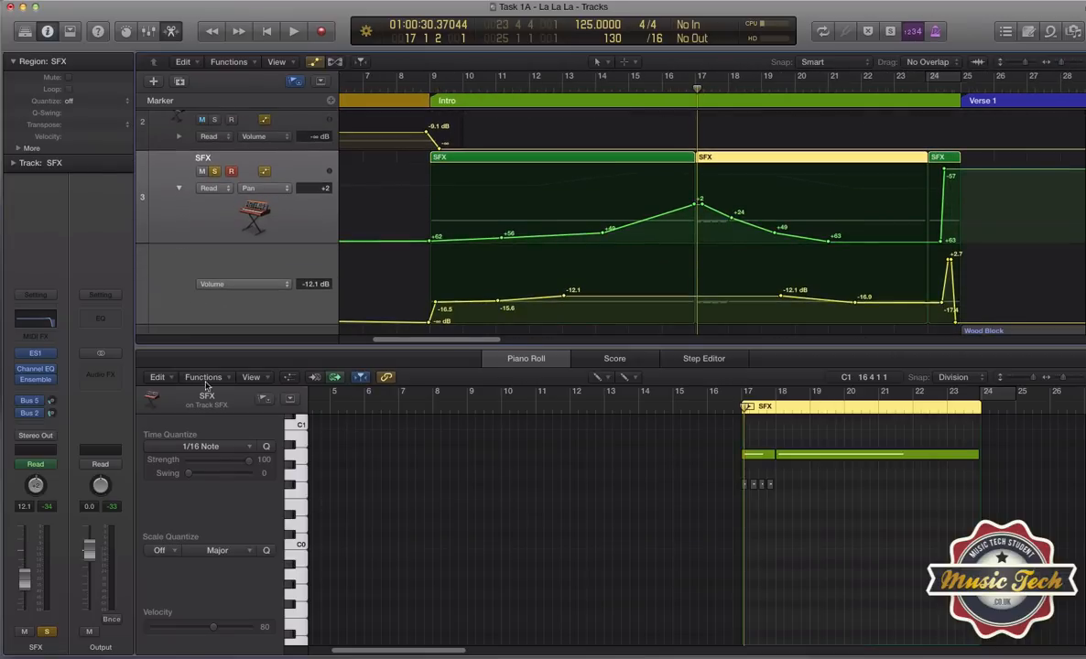
click(545, 360)
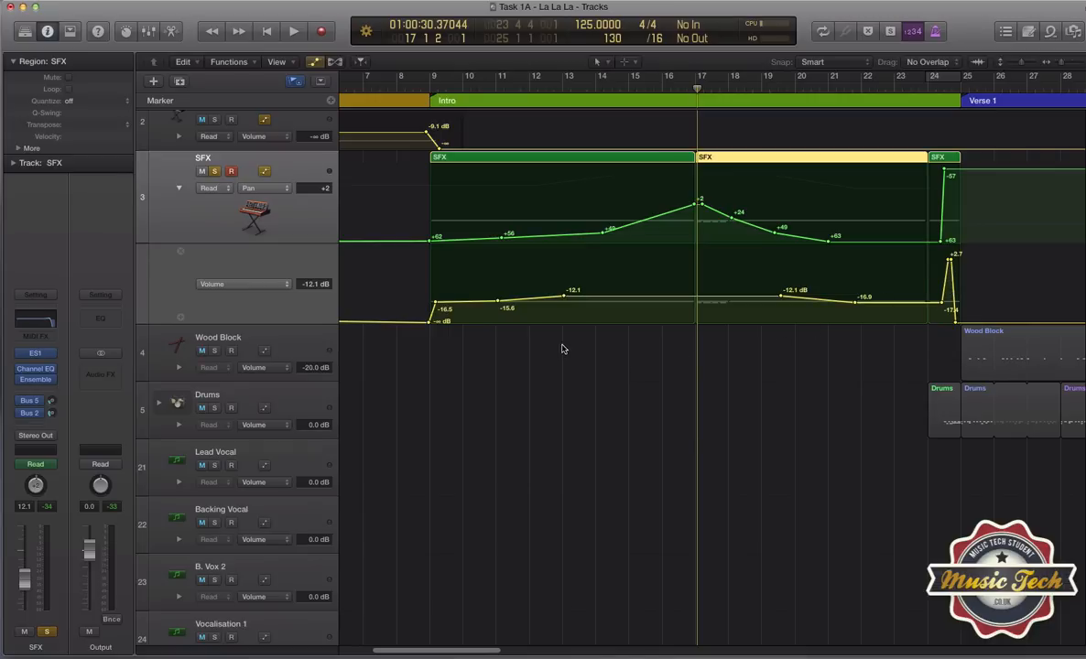
click(180, 317)
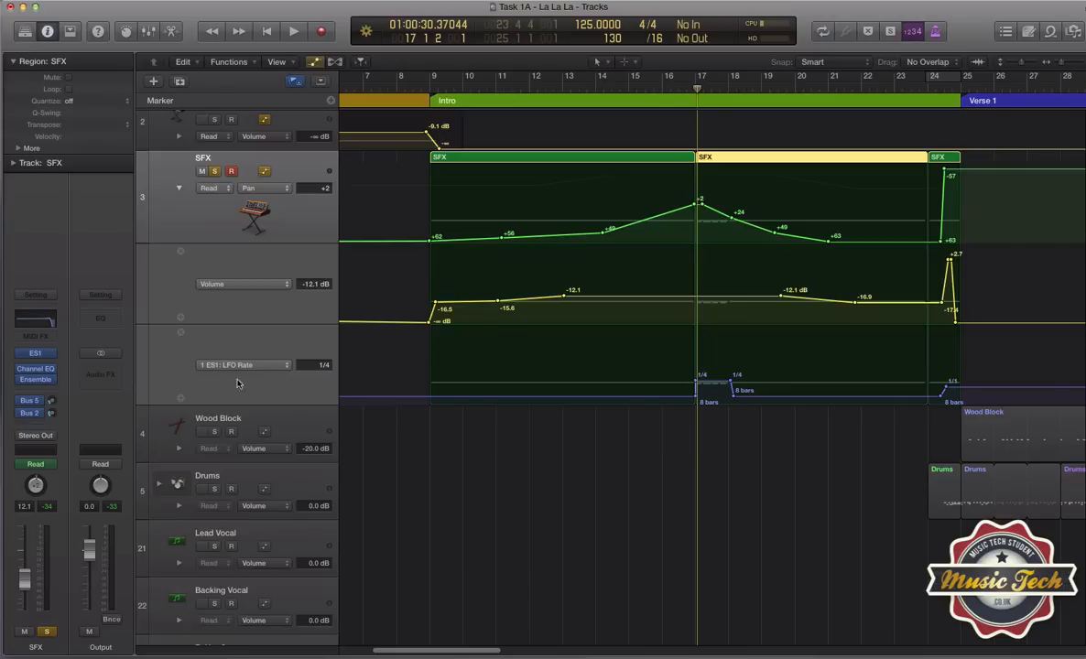
Open the SFX track's ES1 beside the automation lanes and play from about bar 16 to follow its LFO rate changes
click(34, 355)
drag(464, 166, 347, 58)
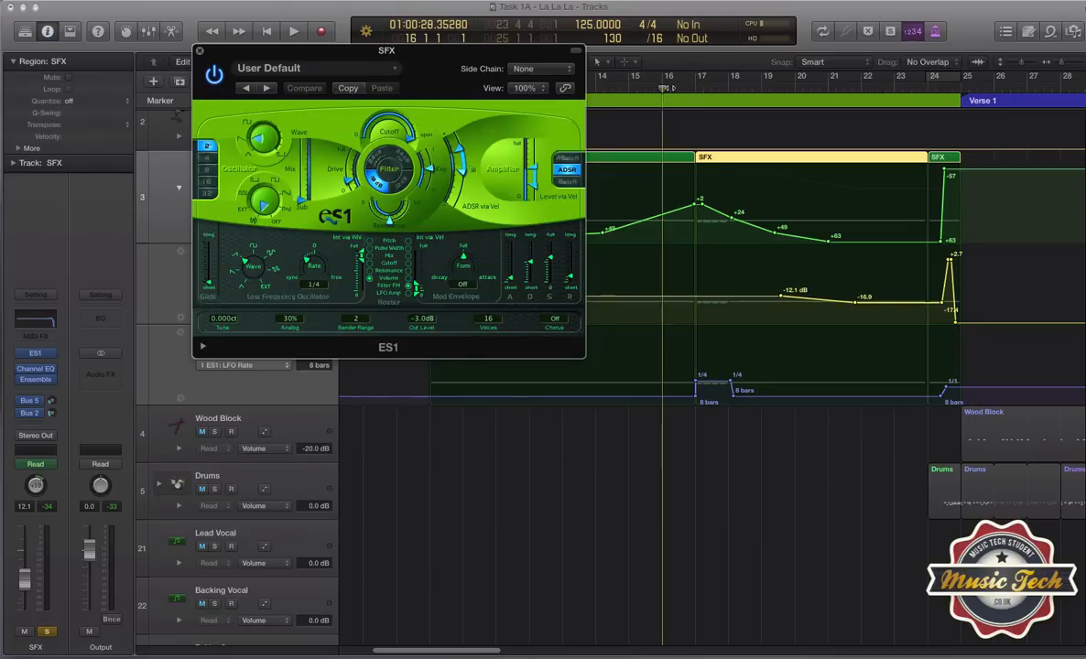
click(669, 89)
key(space)
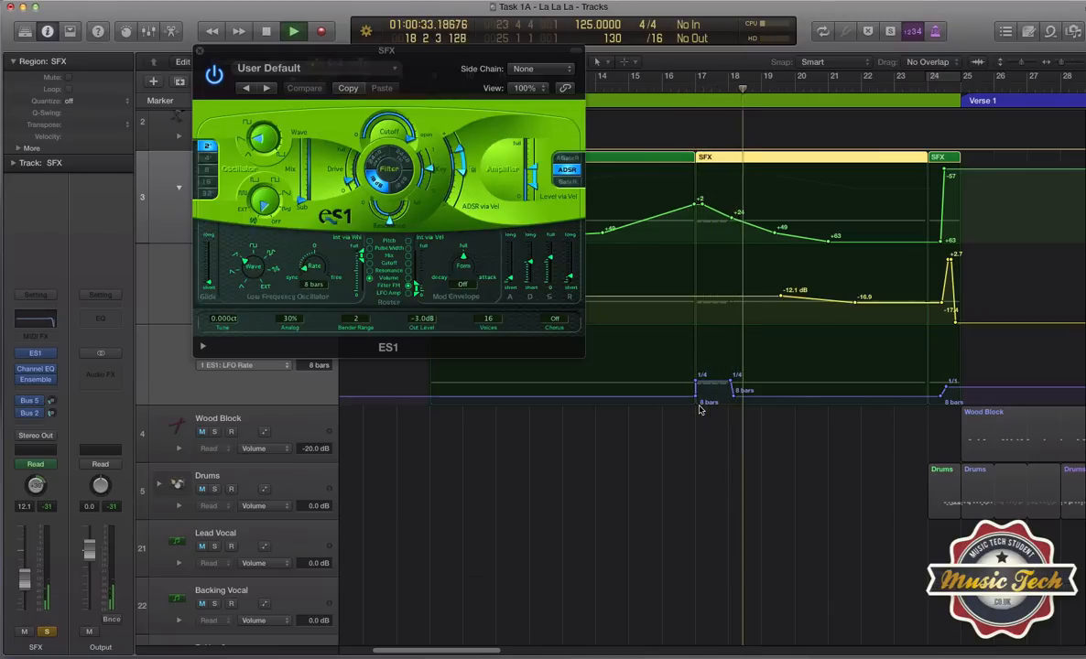
Stop playback, close the ES1 window, and show the Channel EQ High Cut automation lane below the SFX track's LFO Rate lane
key(space)
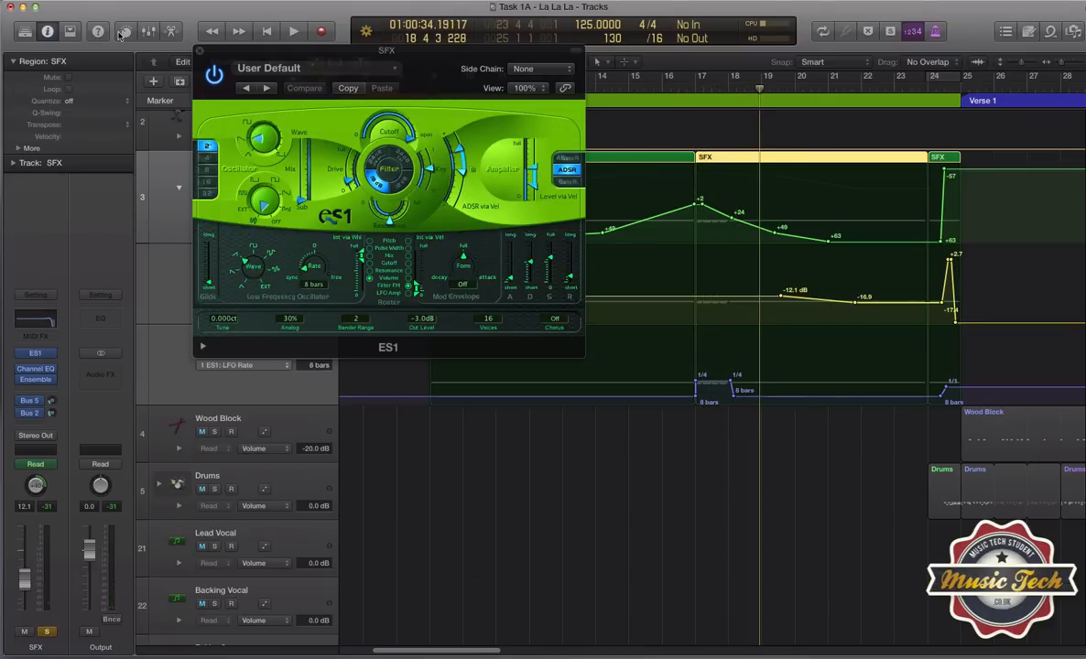
click(198, 51)
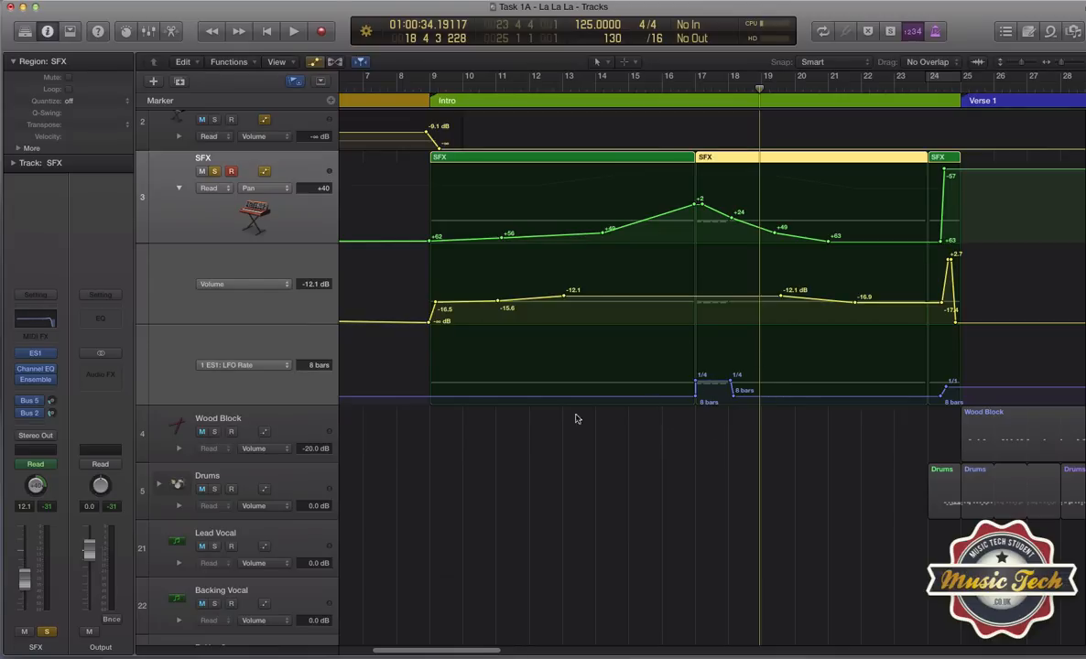
click(183, 398)
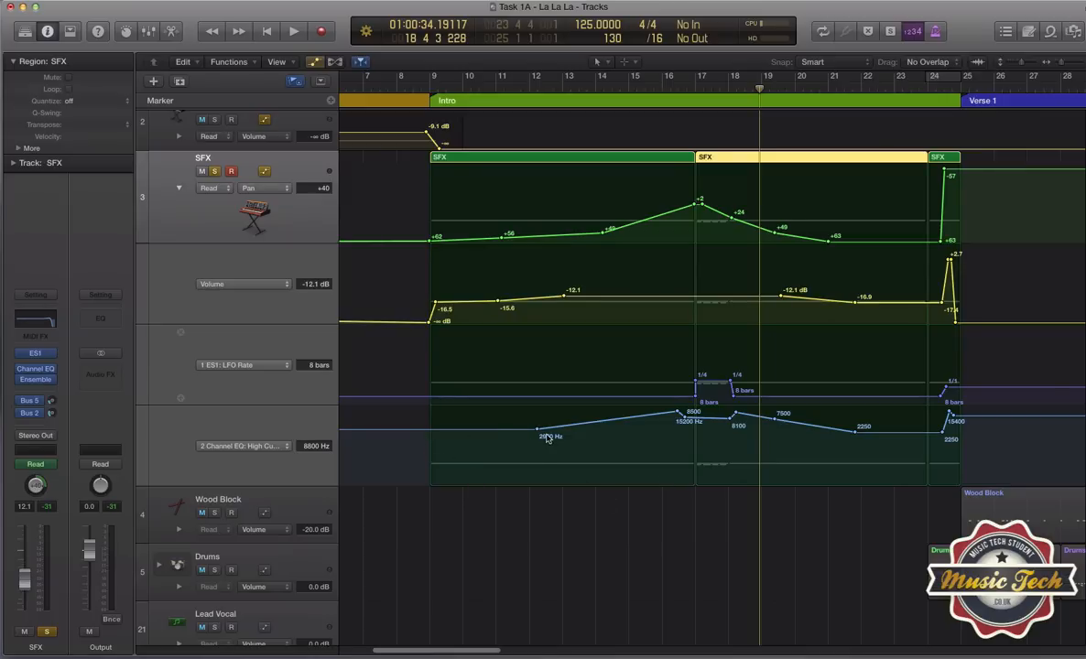
Play the Intro from bar 9 with the SFX track's Channel EQ open above its automation lane to follow the high cut sweep, and close the EQ
click(431, 85)
click(46, 322)
drag(341, 42, 797, 149)
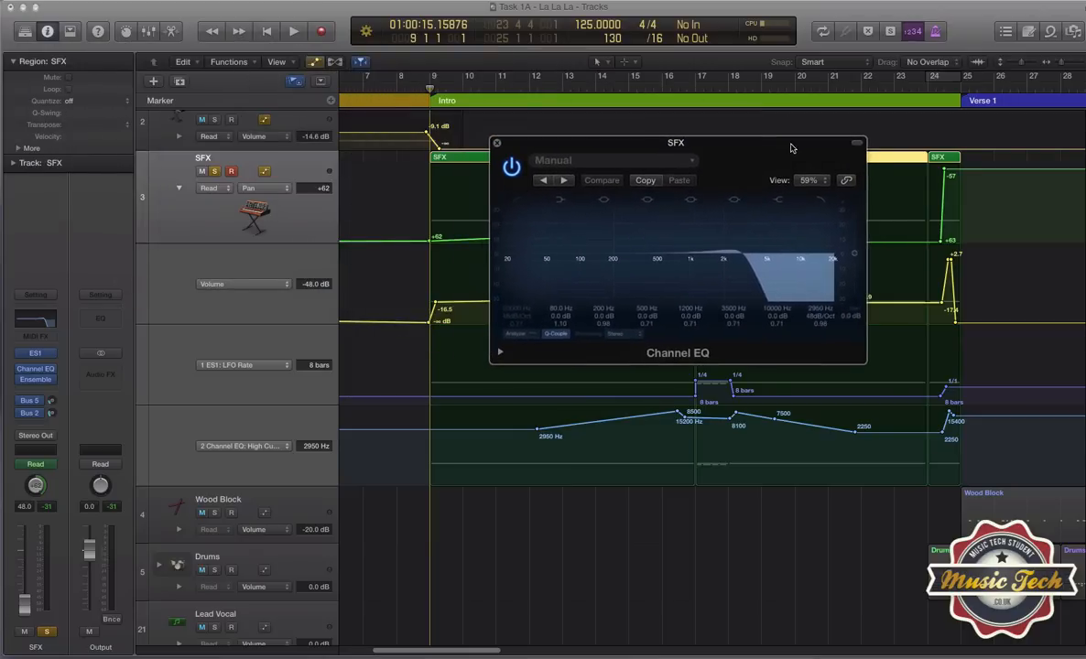
click(423, 89)
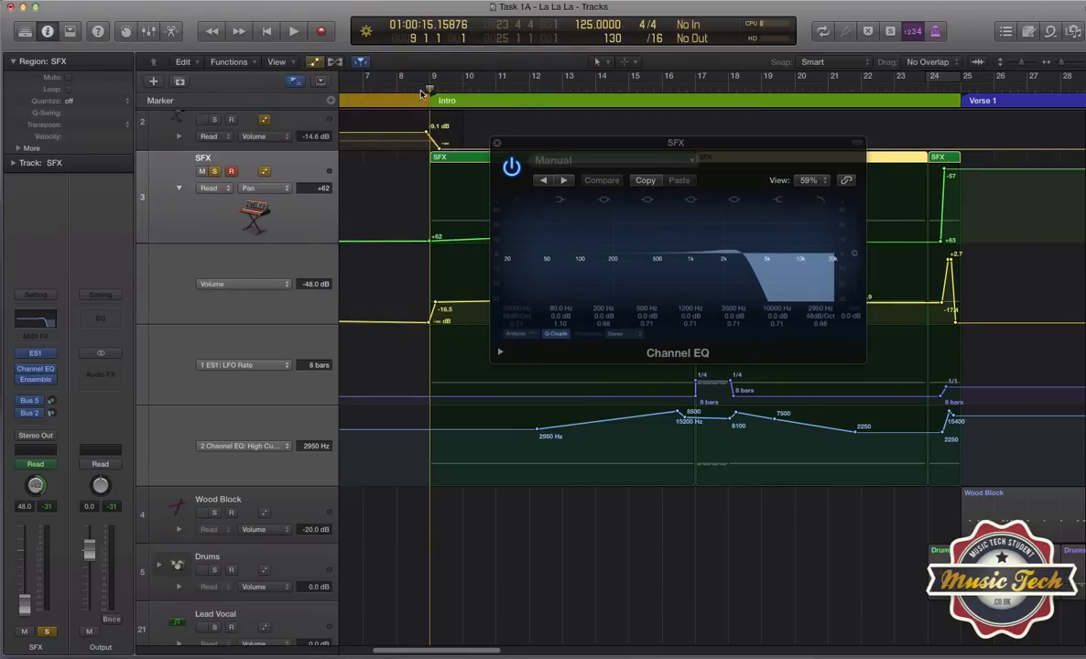
key(space)
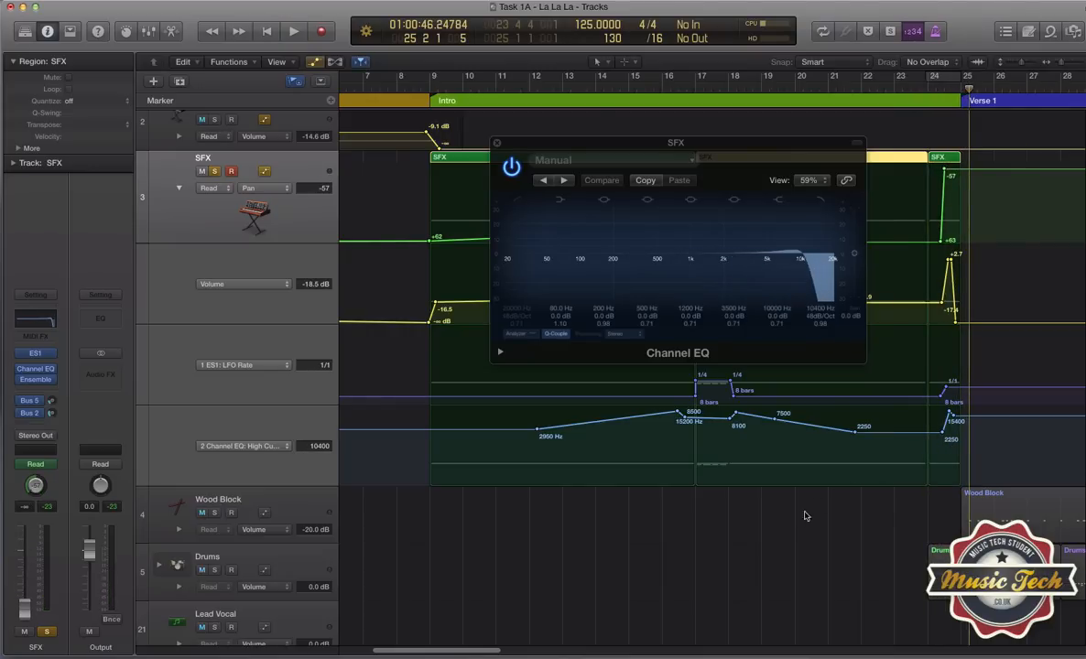
click(497, 144)
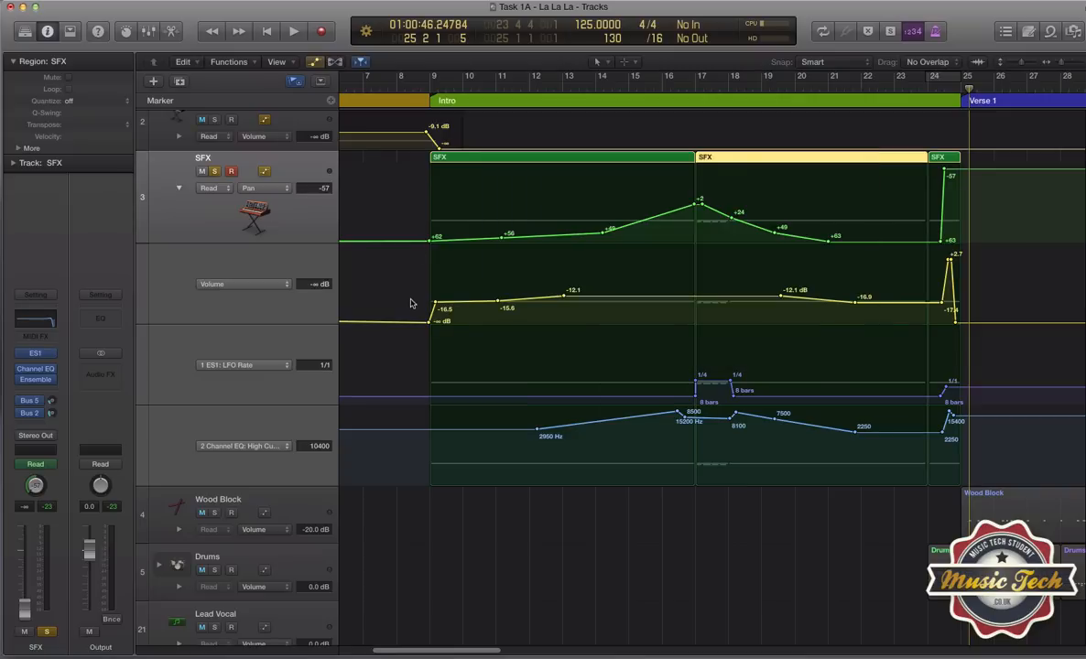